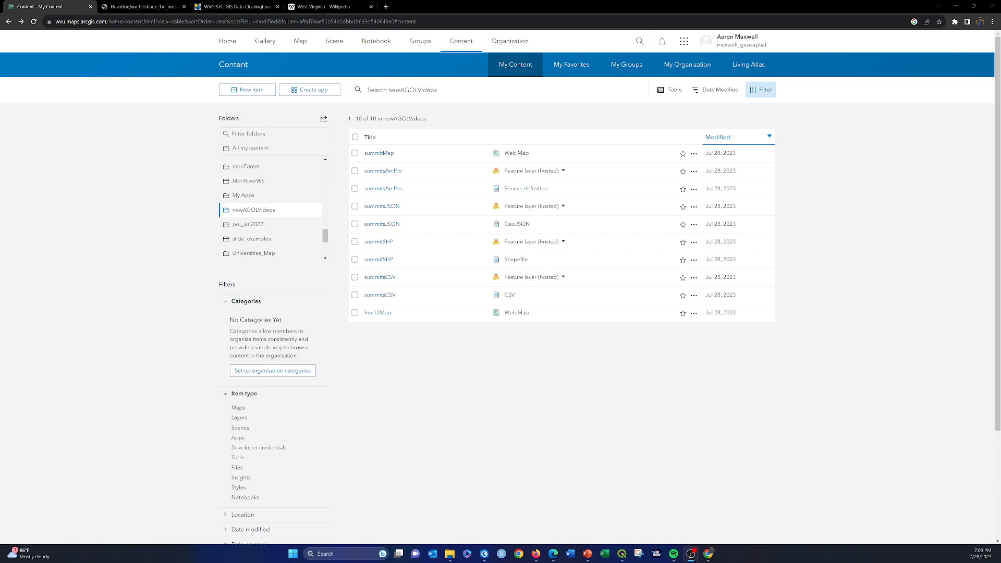
Create a new feature layer by defining your own layer, with one point layer named geoMpPnts
click(250, 91)
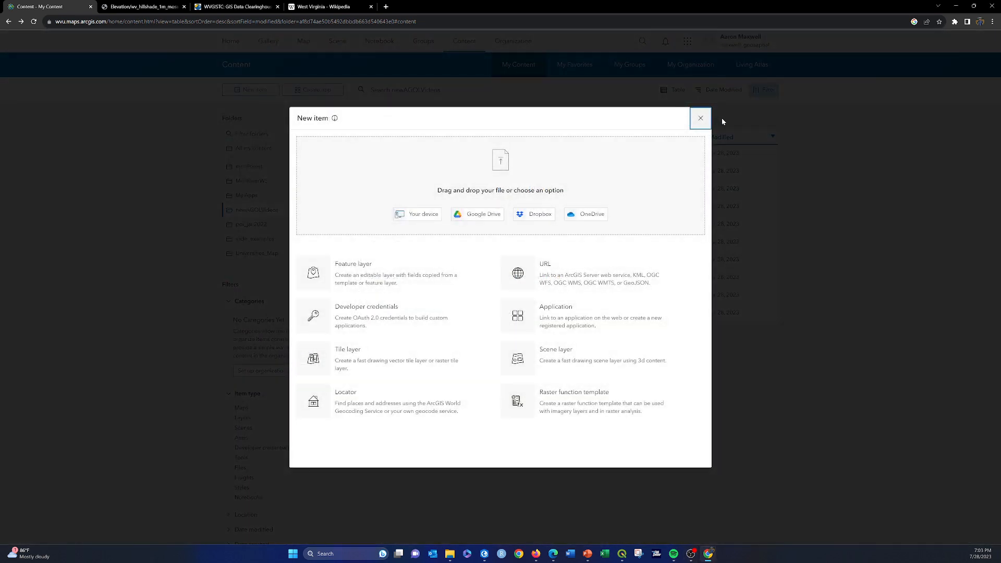
click(351, 270)
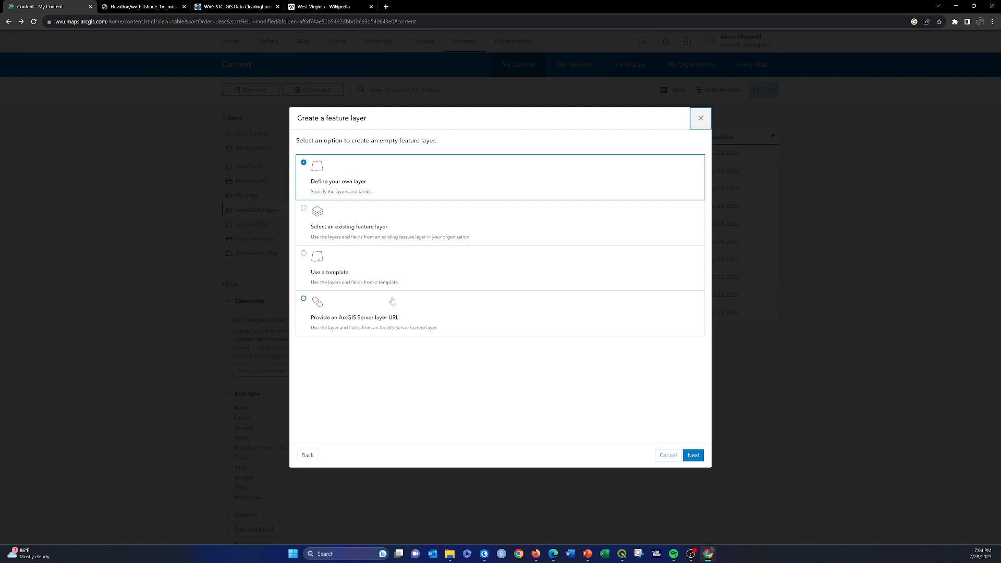
click(693, 456)
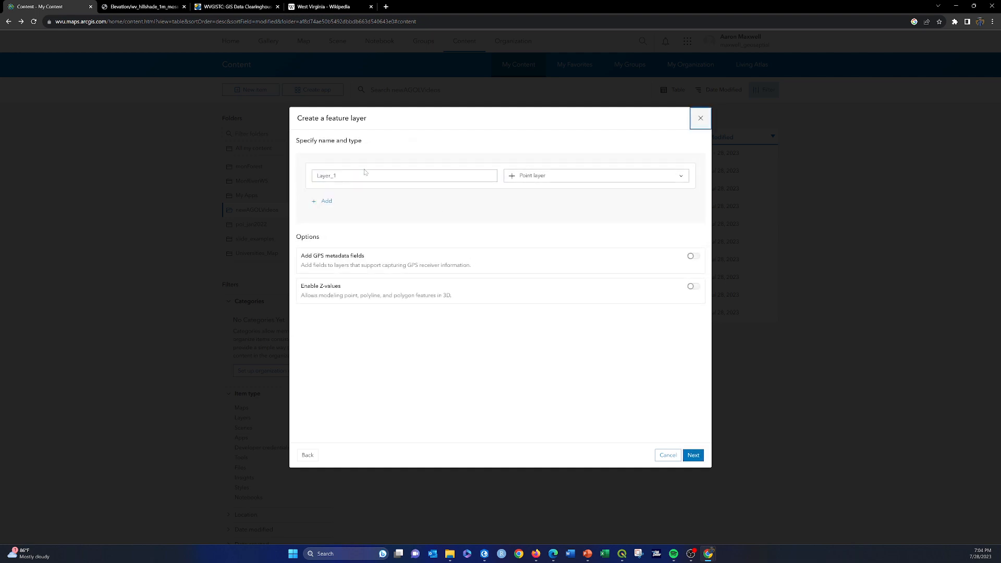
double_click(365, 175)
key(BackSpace)
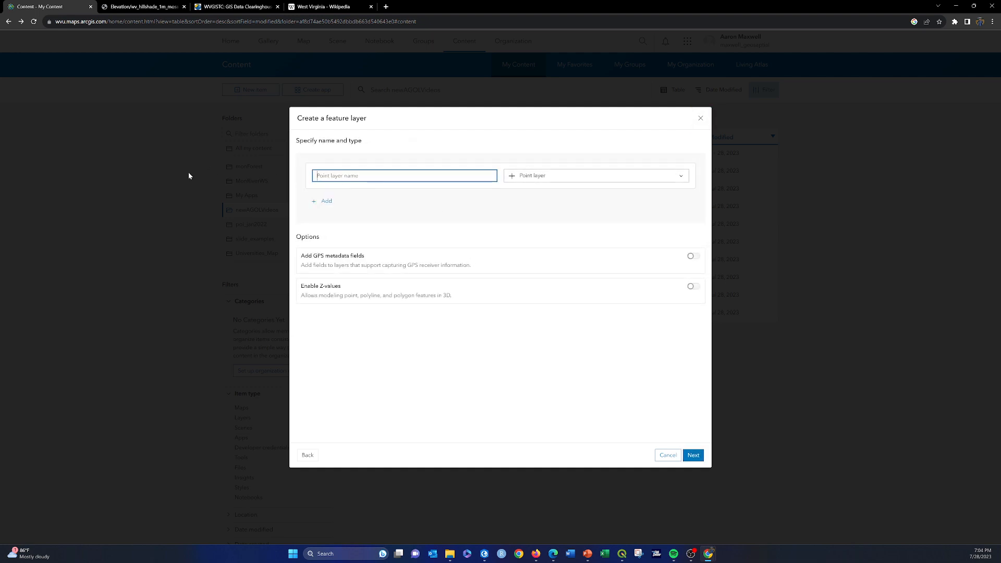
text(geoMpPnts)
click(556, 181)
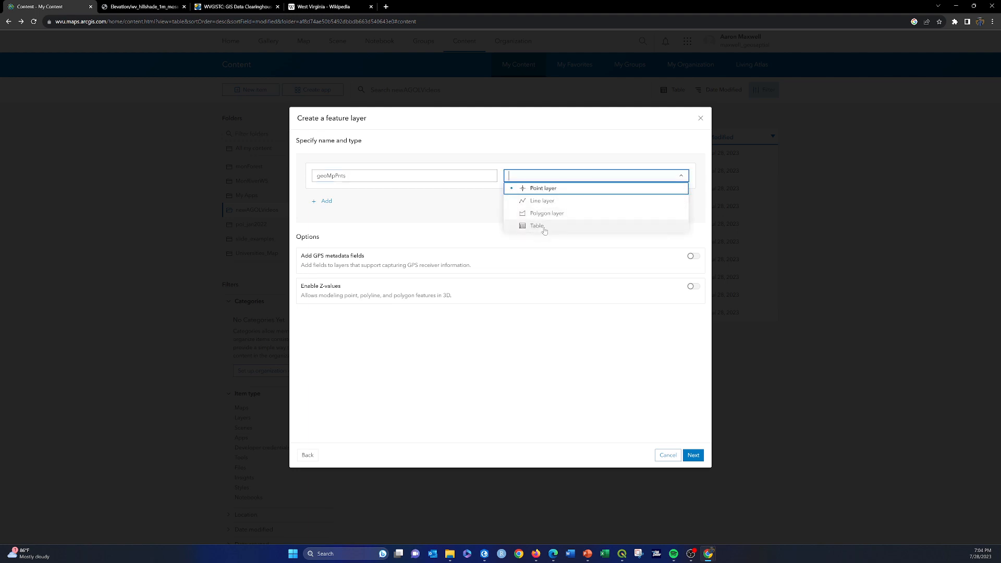
click(471, 230)
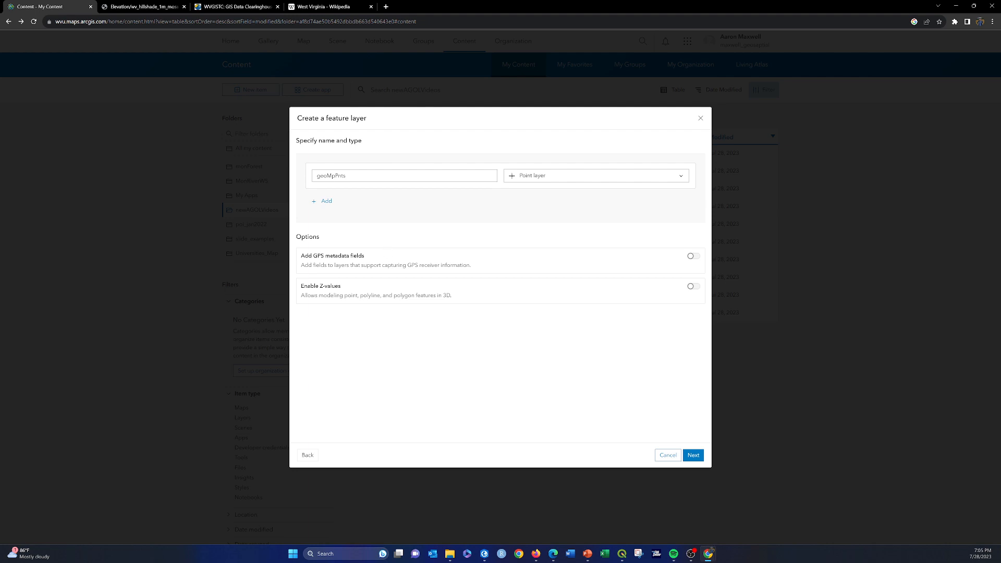
click(694, 456)
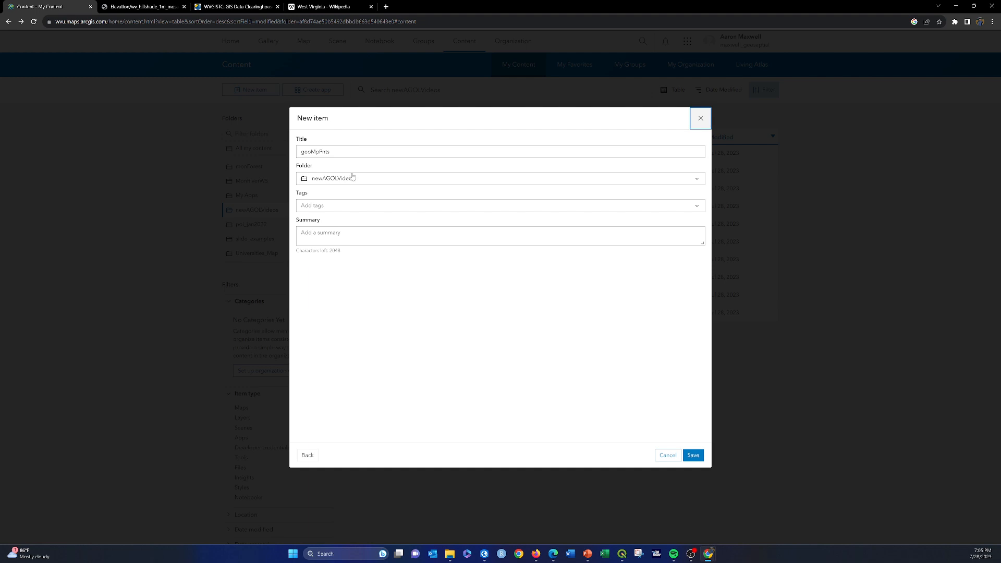
Tag the new item "geologic mapping" and save it in the newAGOLVideos folder
click(303, 206)
text(ge)
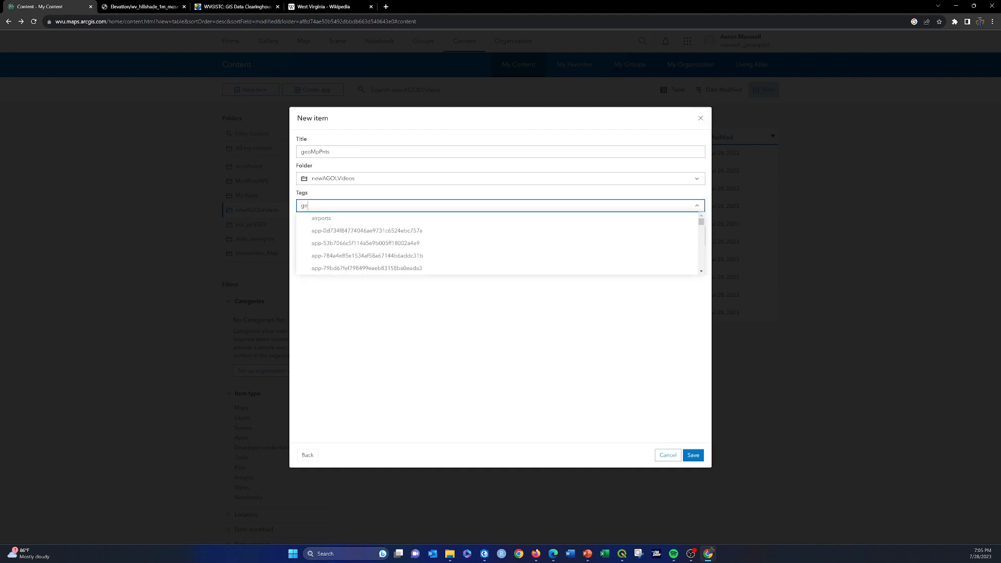
text(ologic mapping)
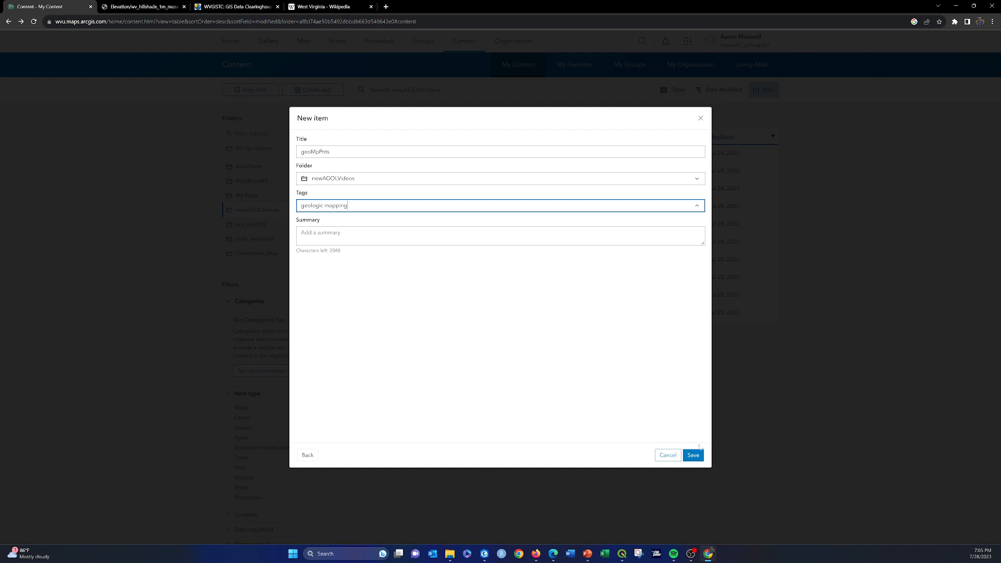
key(Return)
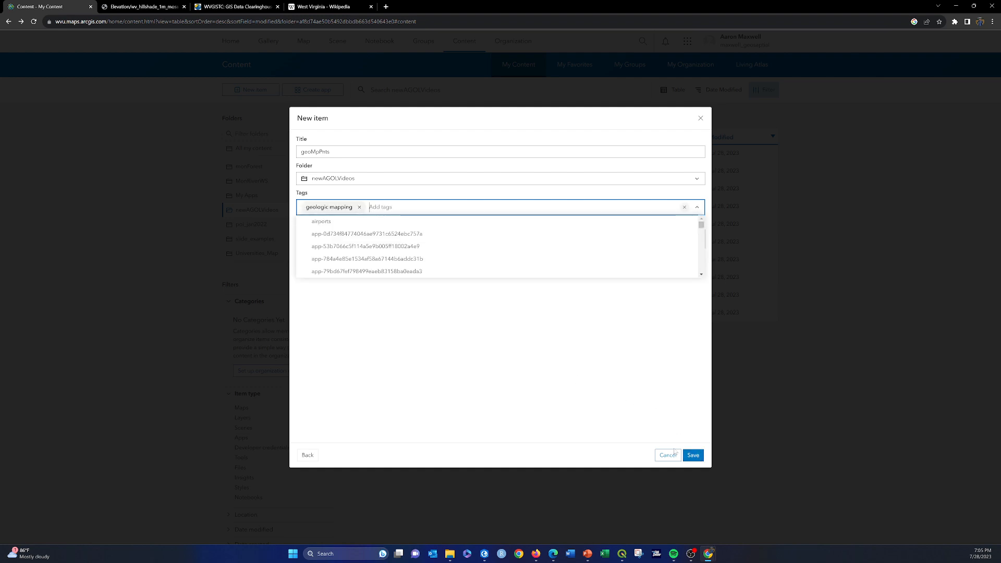
click(694, 456)
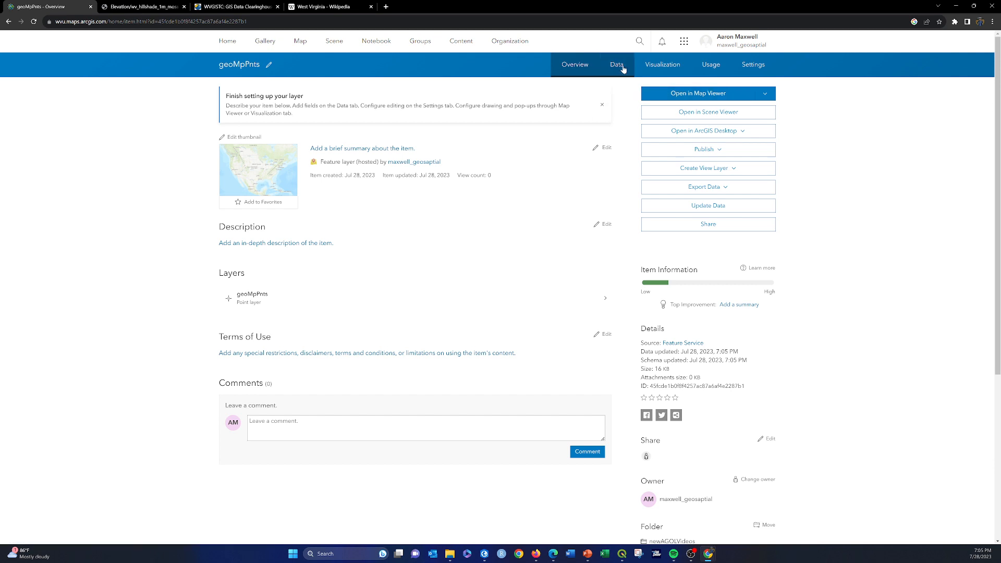
In the layer's general settings, approve public sharing while editing is enabled and save the change
click(757, 68)
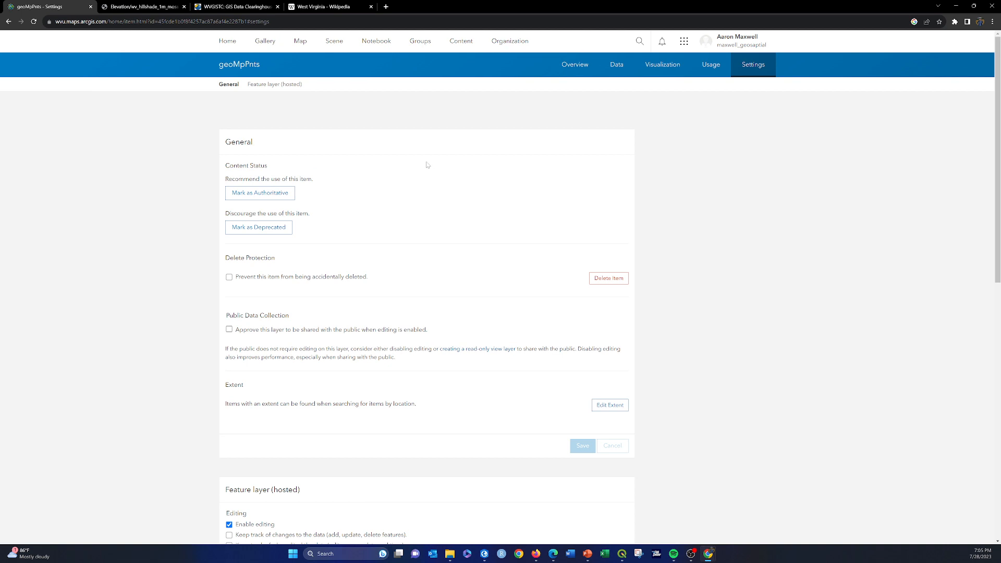
scroll(365, 198, down, 2)
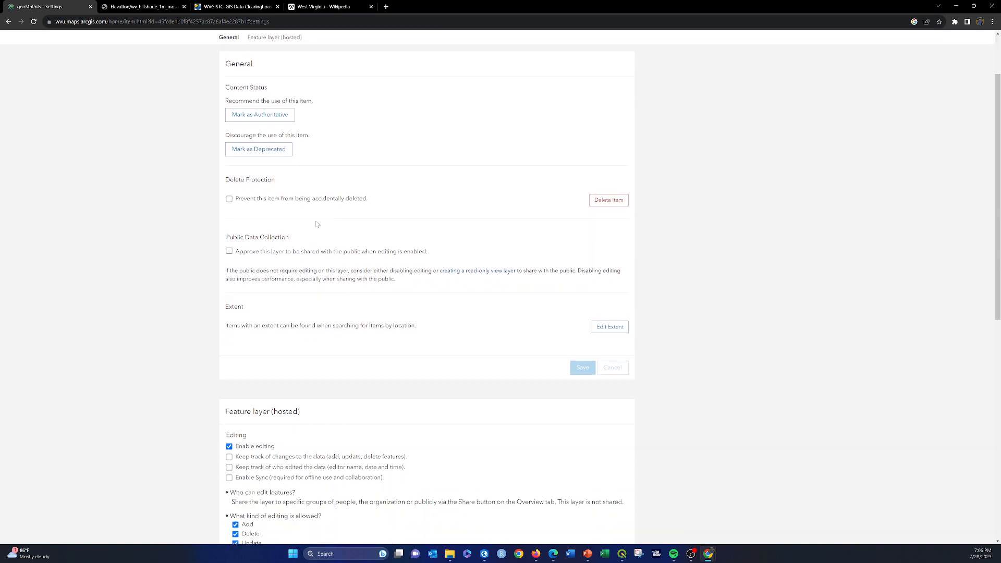
click(229, 252)
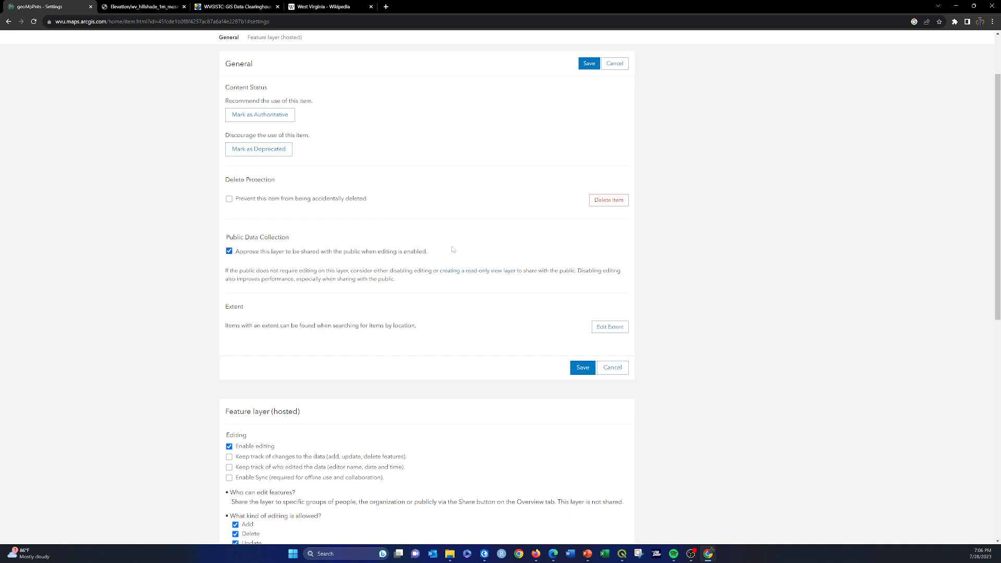
scroll(545, 260, down, 1)
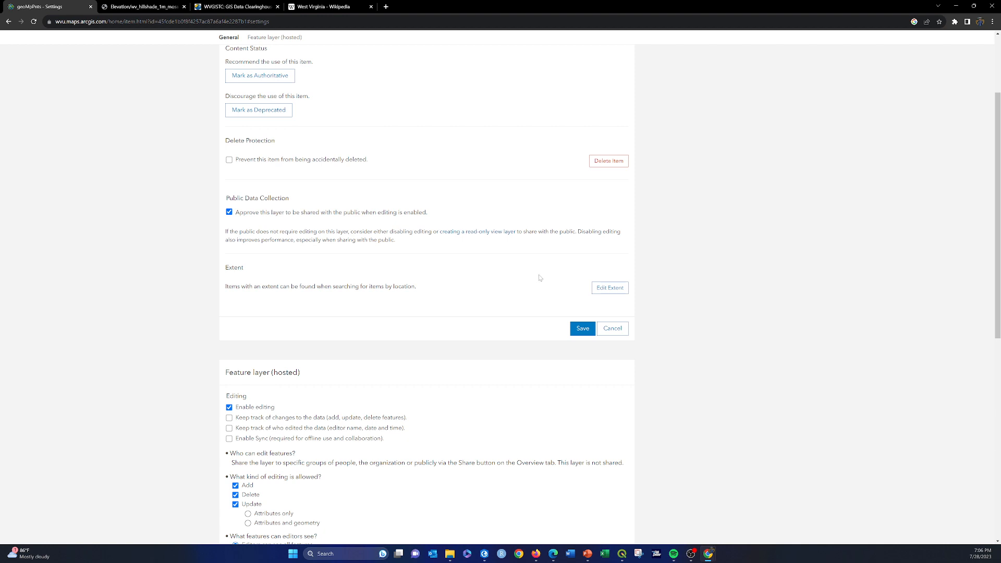
click(582, 329)
Restrict the hosted layer's editing to adding features by disallowing Delete and Update, and save the settings
scroll(477, 232, down, 3)
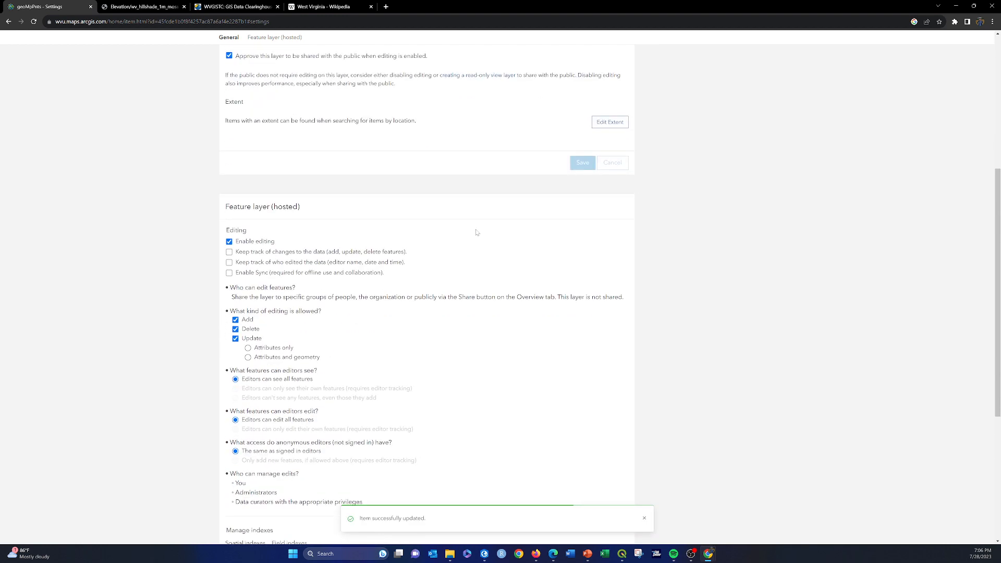
scroll(476, 232, down, 1)
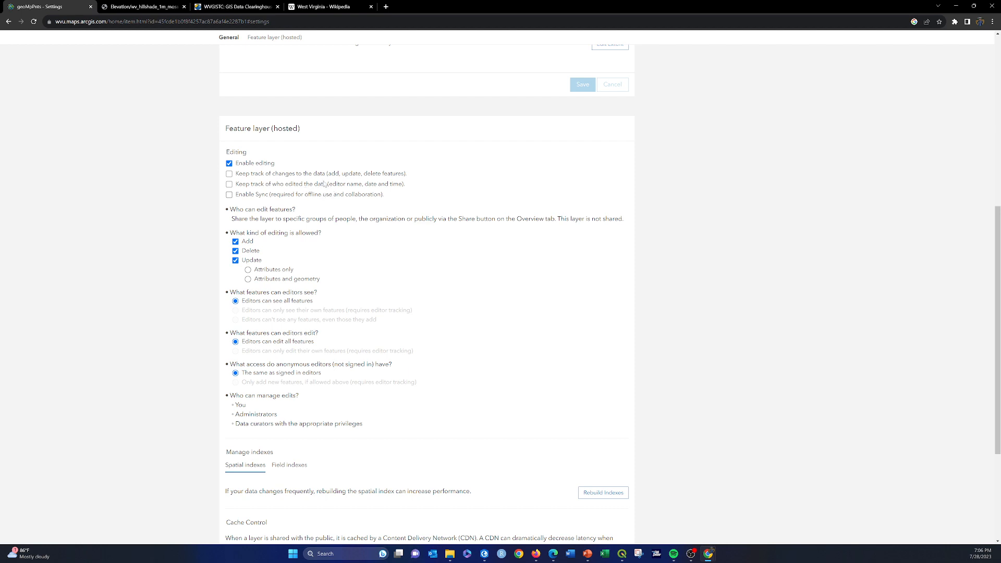
scroll(312, 196, down, 2)
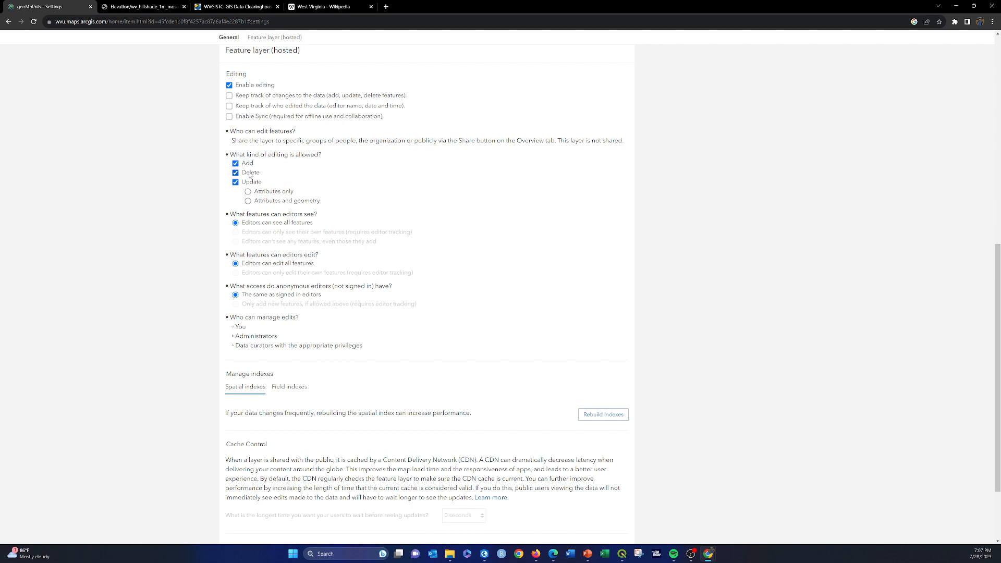
click(236, 172)
click(235, 182)
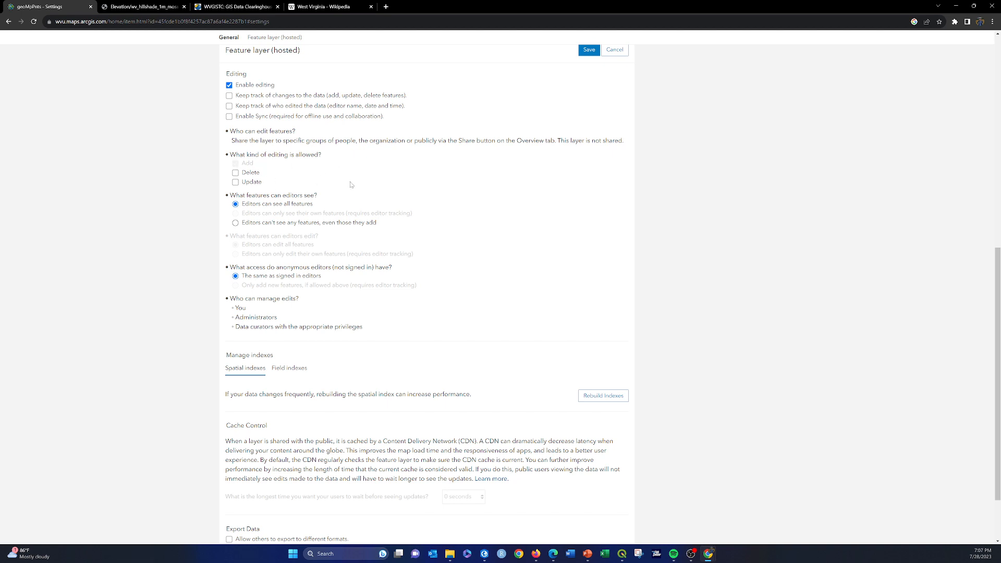
scroll(354, 184, down, 1)
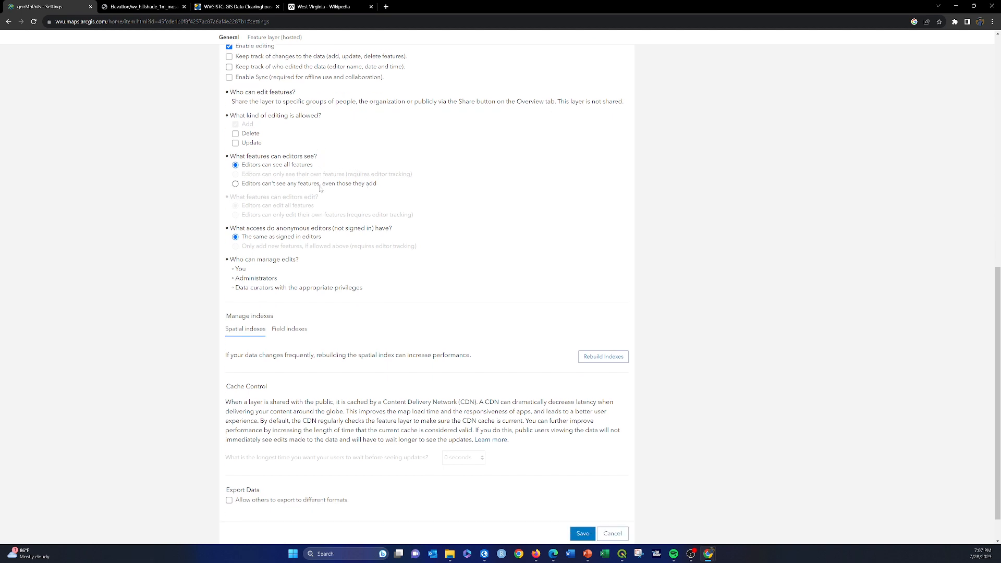
scroll(271, 182, down, 1)
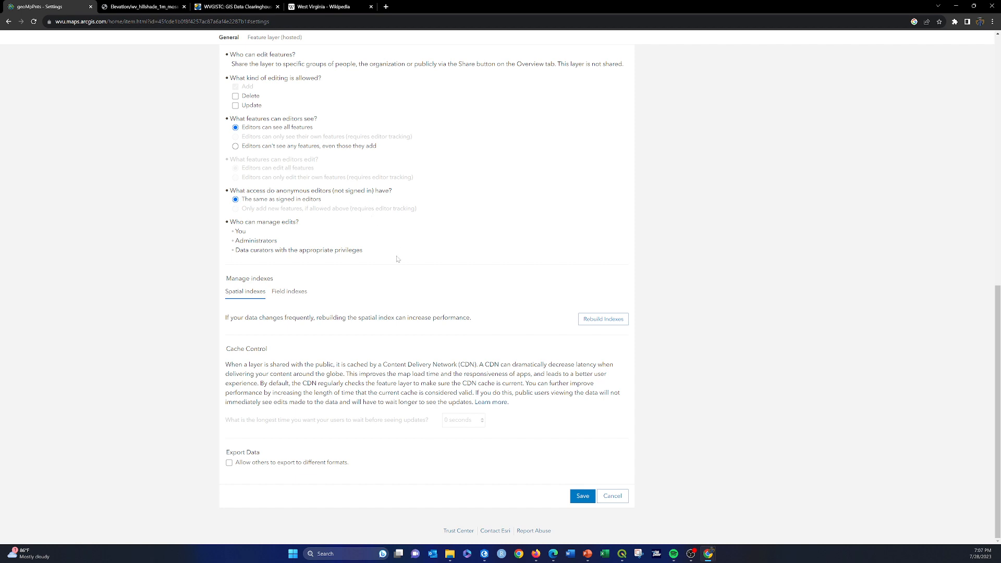
scroll(397, 259, up, 6)
scroll(397, 242, down, 4)
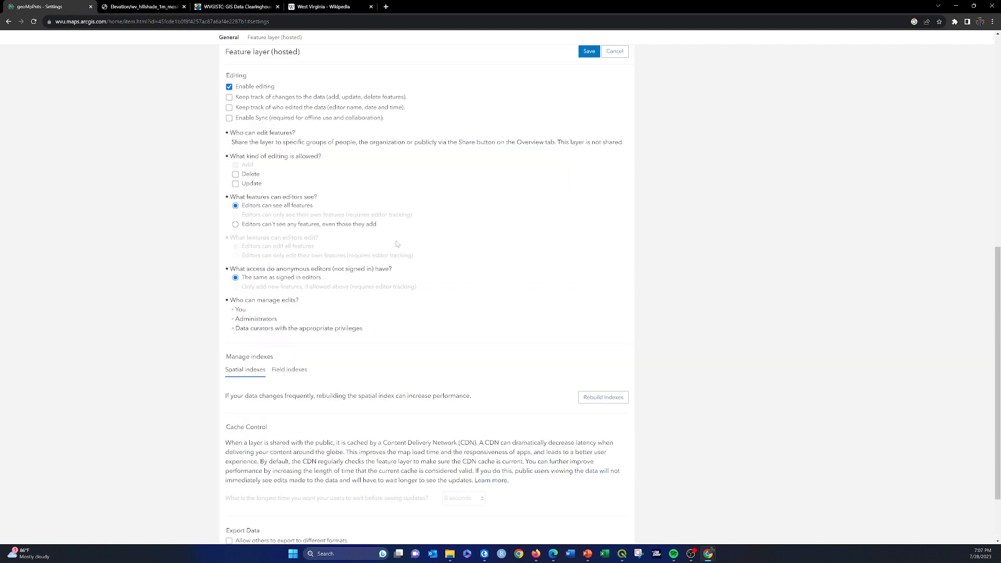
scroll(397, 244, down, 2)
click(583, 496)
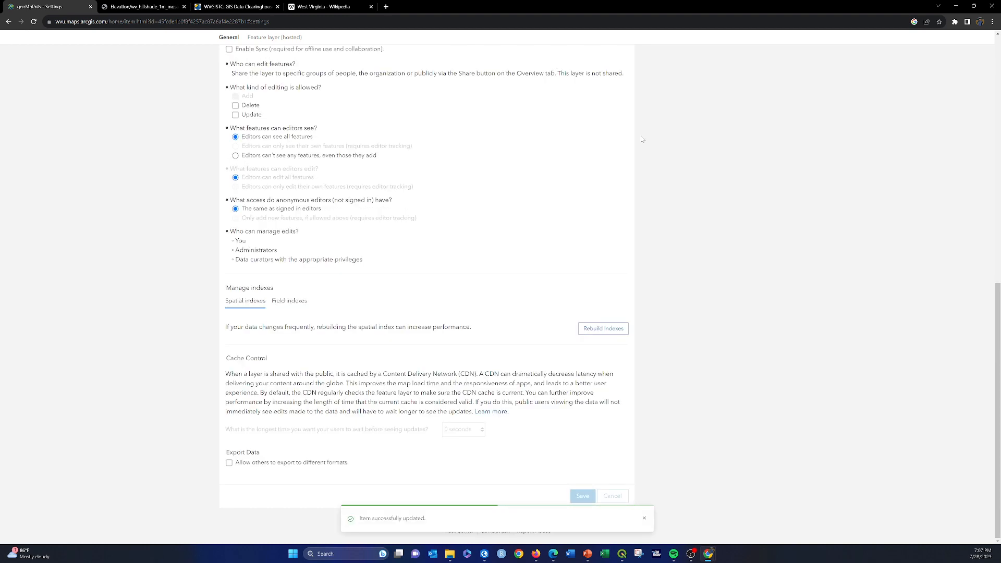
Share the geoMpPnts layer with Everyone (public) and accept making the editable layer public
scroll(641, 193, up, 10)
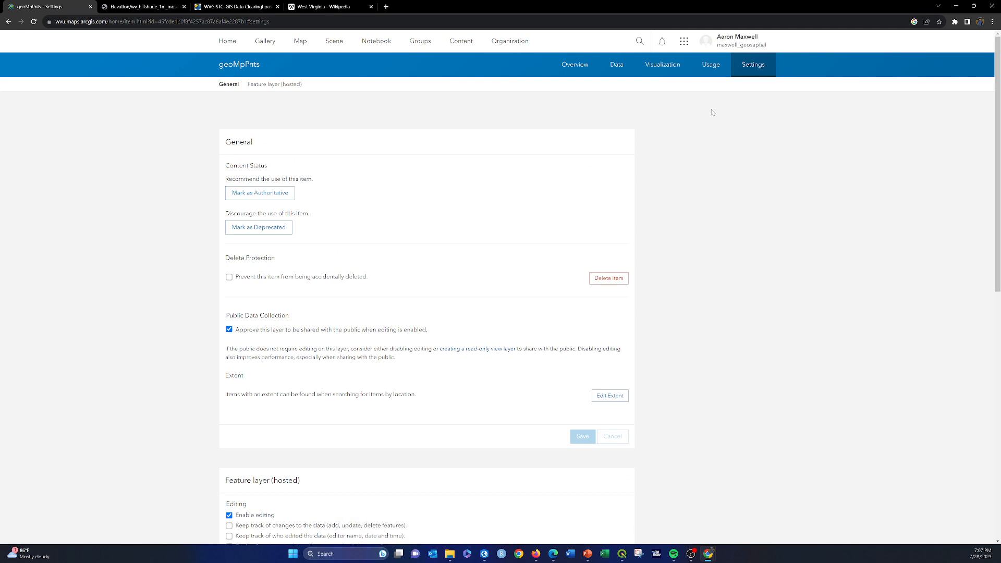
click(575, 64)
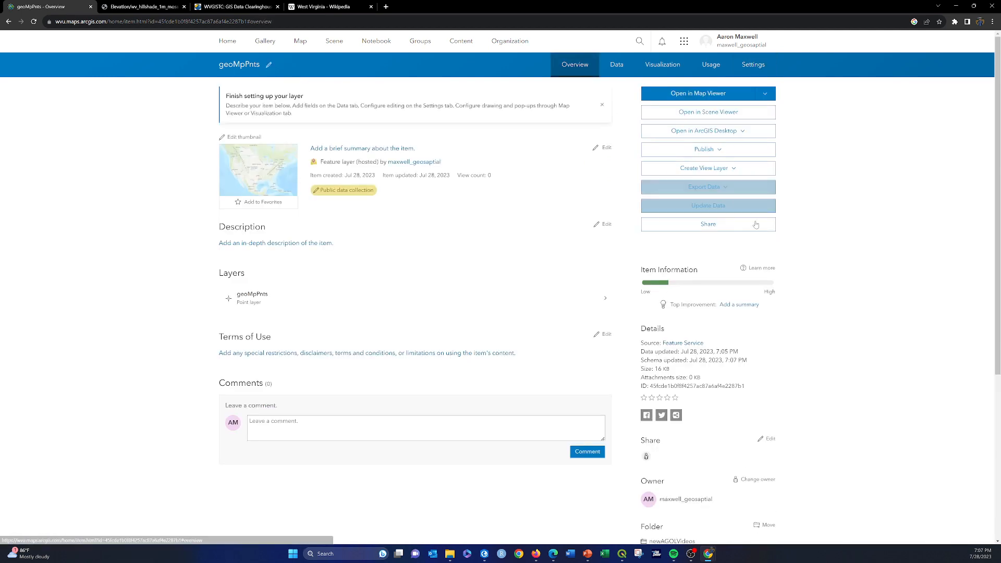
click(693, 224)
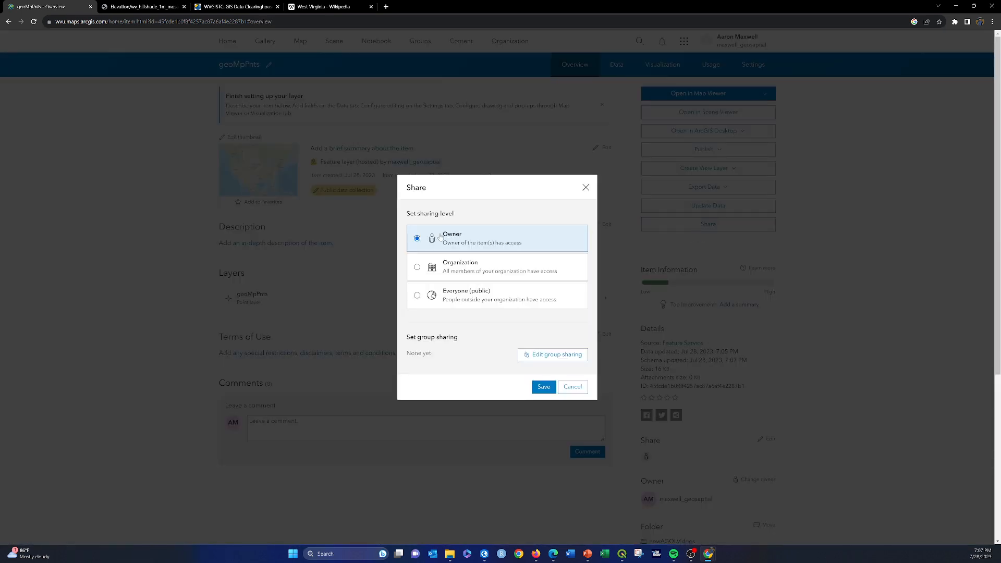
click(417, 296)
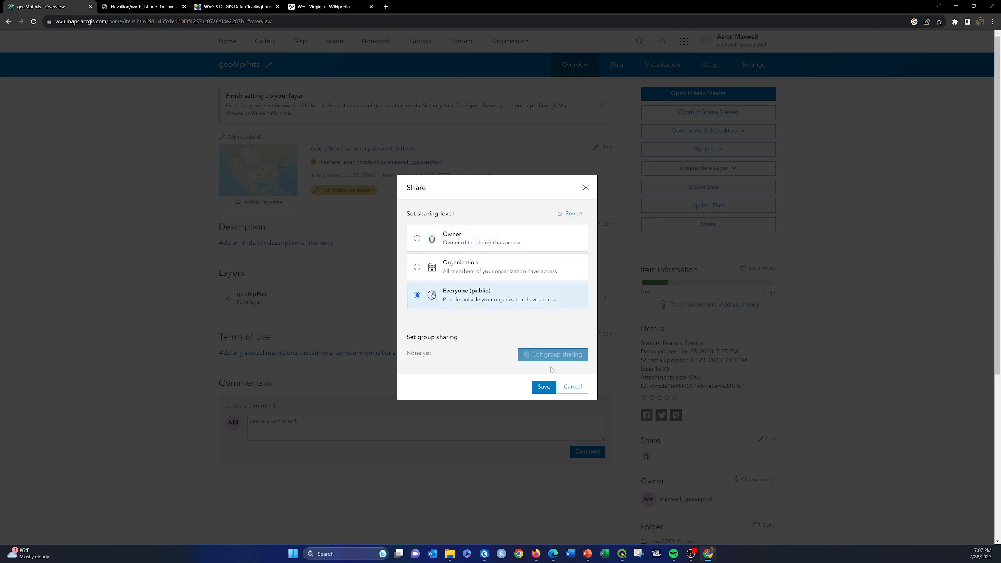
click(545, 387)
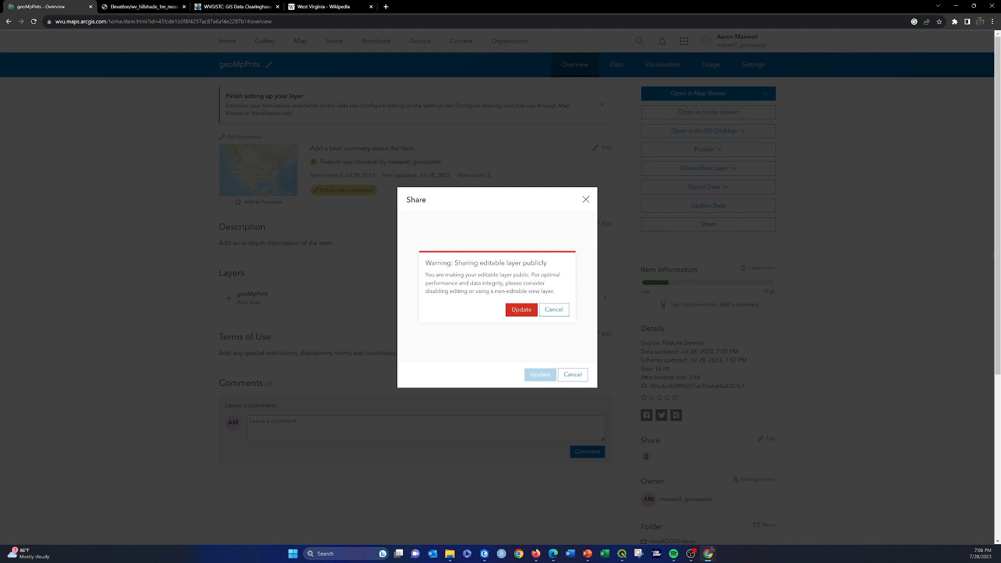
click(515, 311)
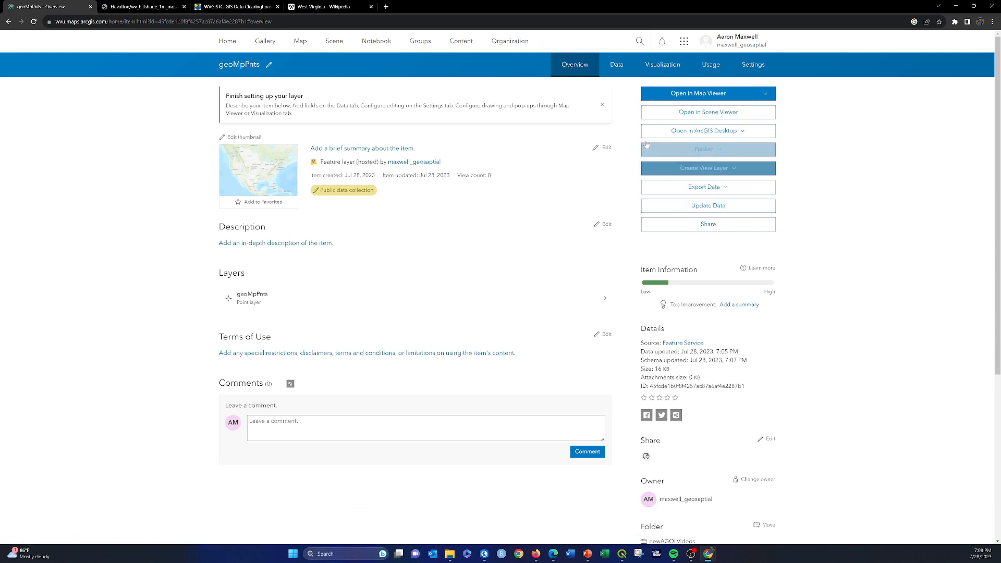
Start adding a field to the layer's data and set its field name to unitName
click(619, 67)
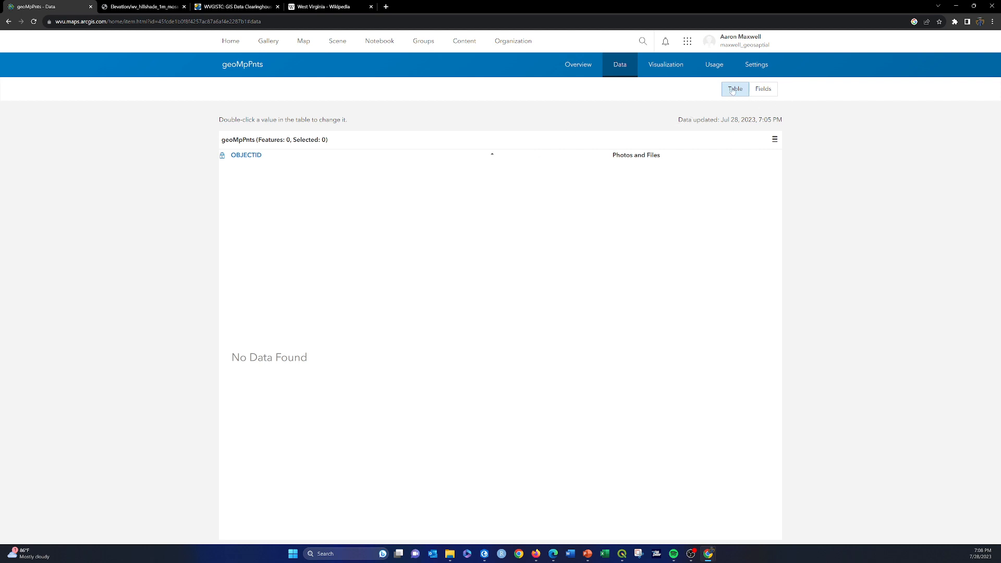
click(766, 91)
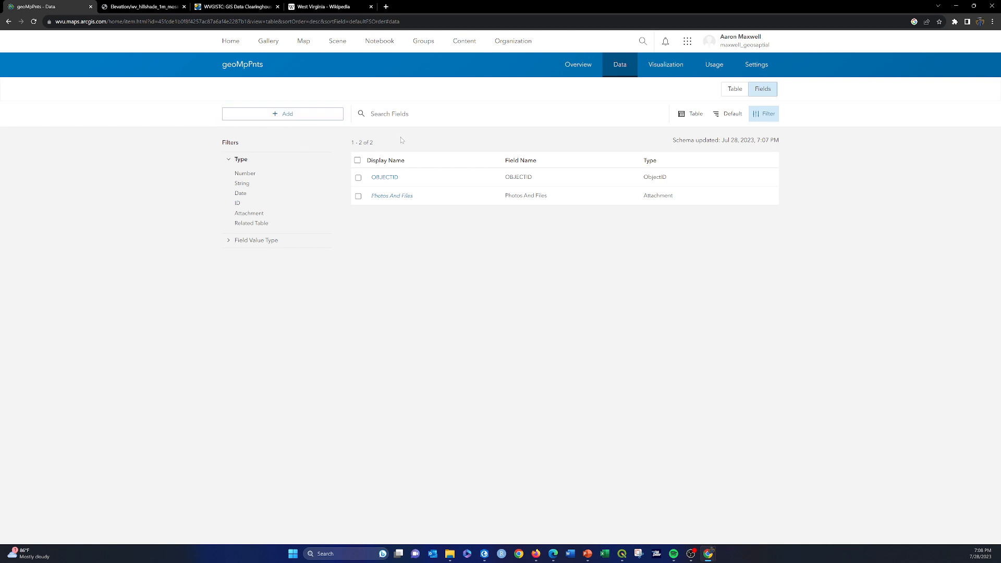
click(284, 115)
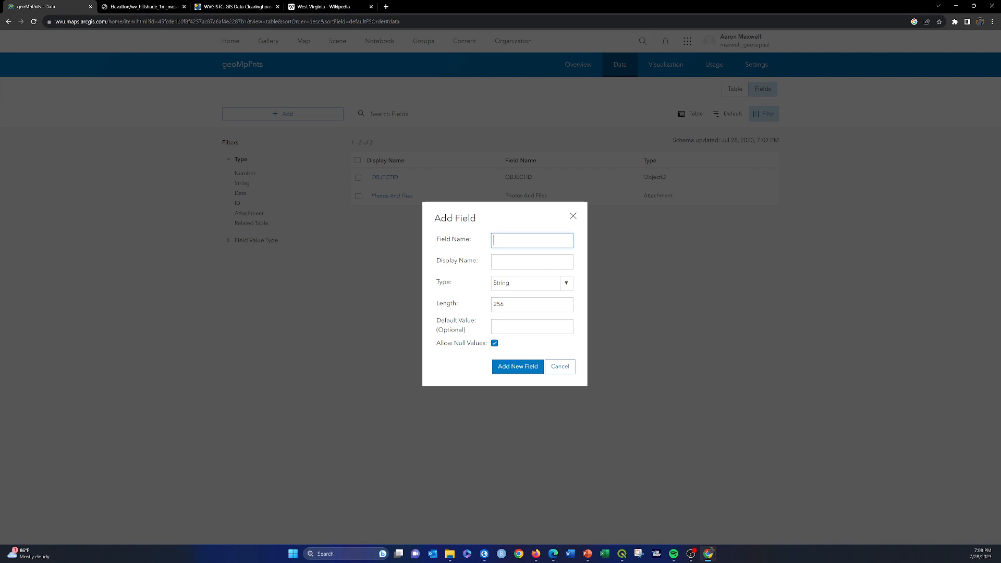
text(UnuntNm)
key(BackSpace)
key(BackSpace)
key(BackSpace)
text(itName)
Give the unitName field the display name Name of Unit, disallow null values and add the field to the layer
click(532, 262)
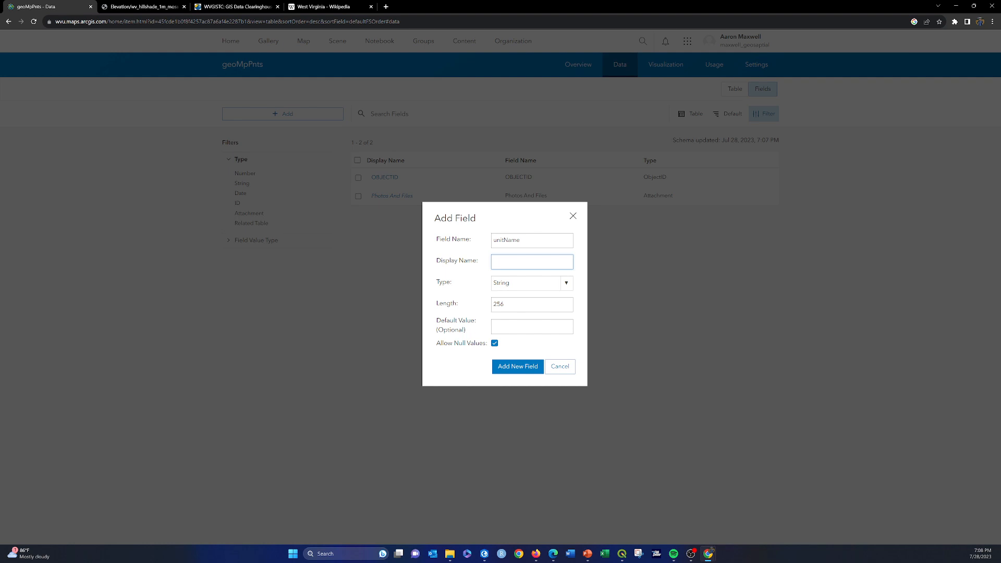
text(Name of Unit)
key(Tab)
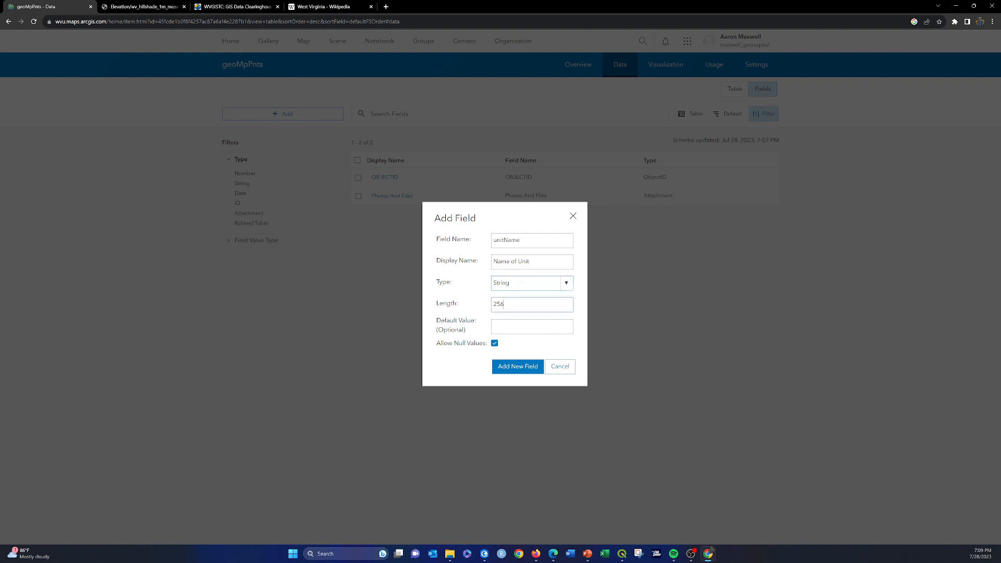
key(Tab)
click(494, 343)
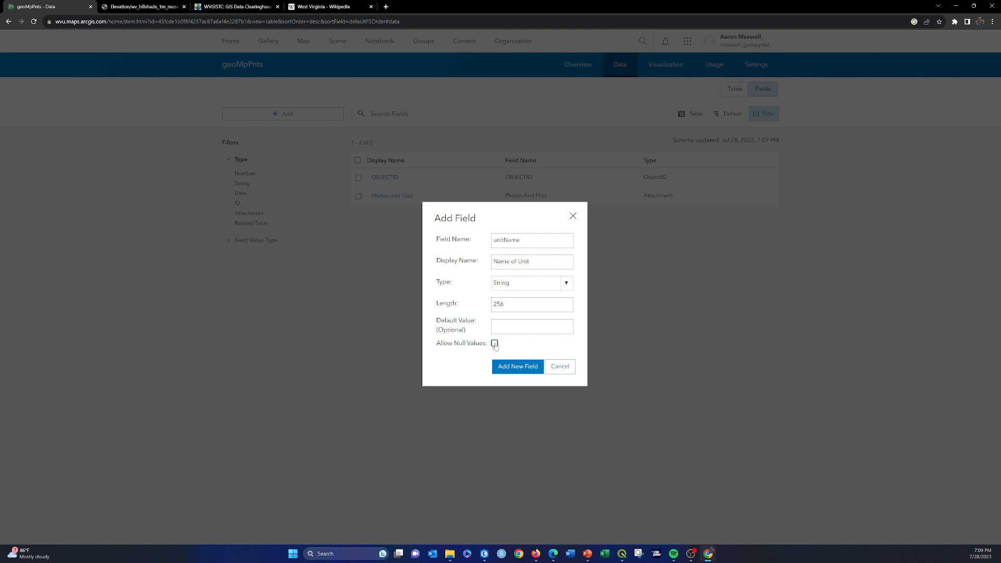
click(511, 370)
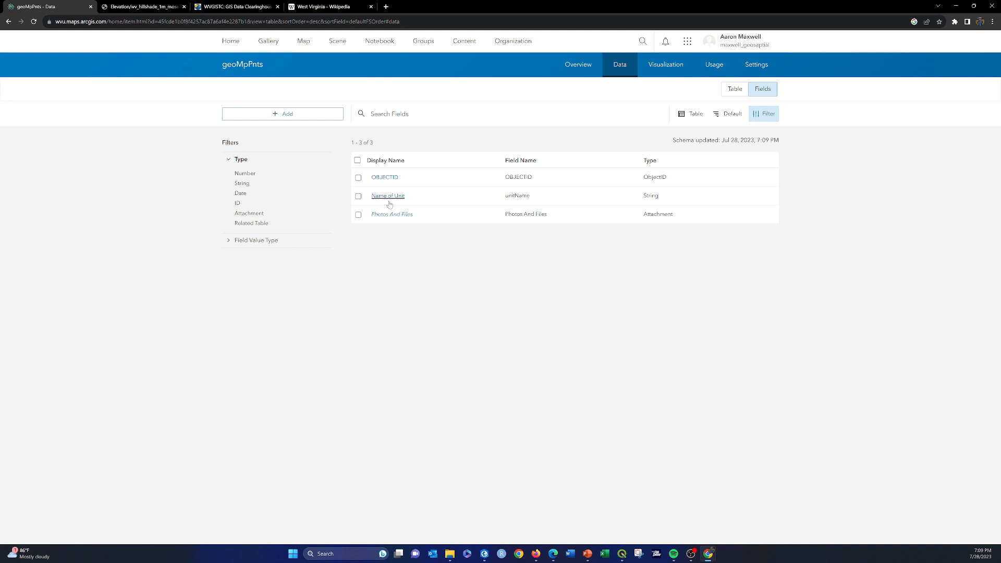
Add a Double field named strike with the display name Strike and null values disallowed
click(305, 114)
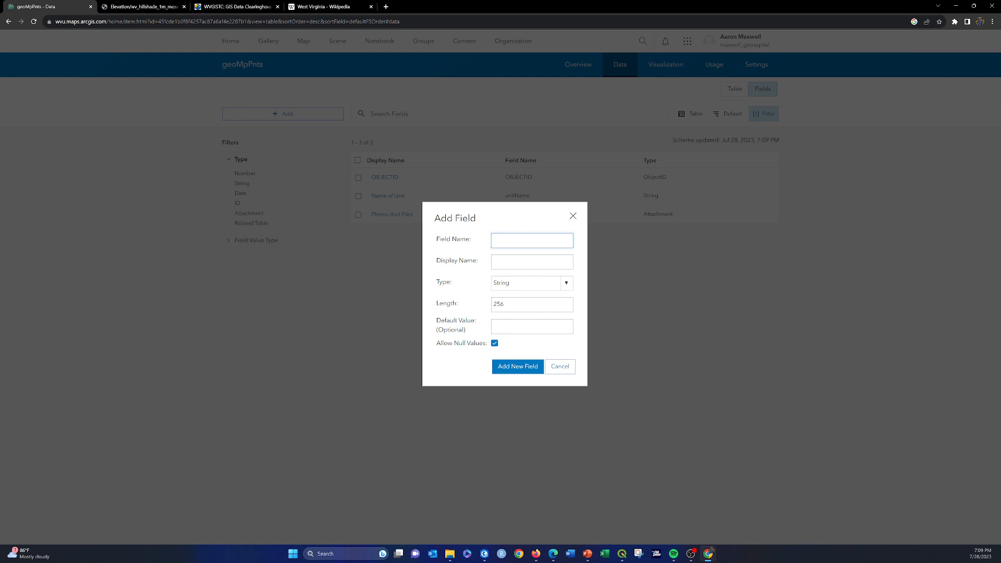
text(trike)
click(532, 262)
text(S)
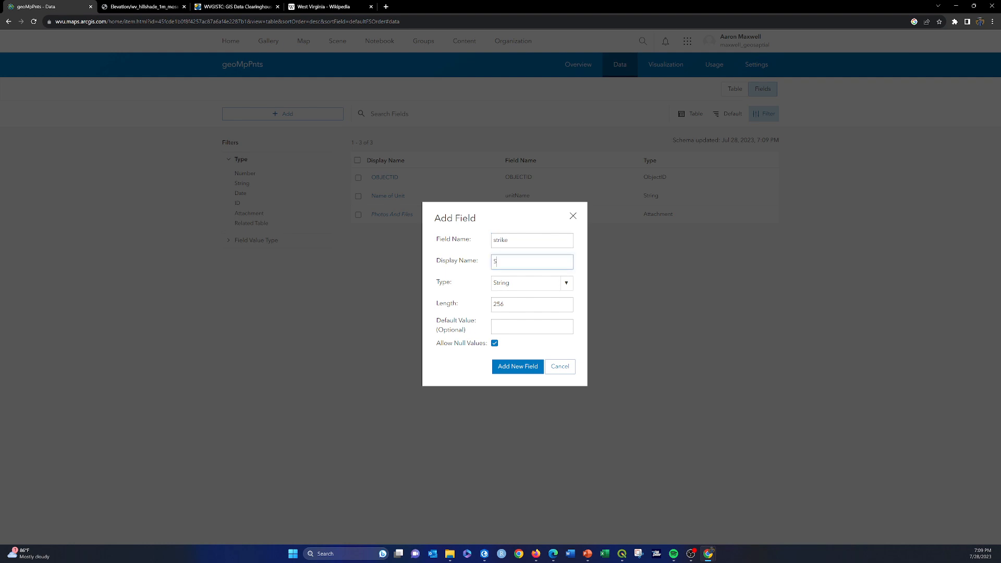
text(trike)
click(563, 288)
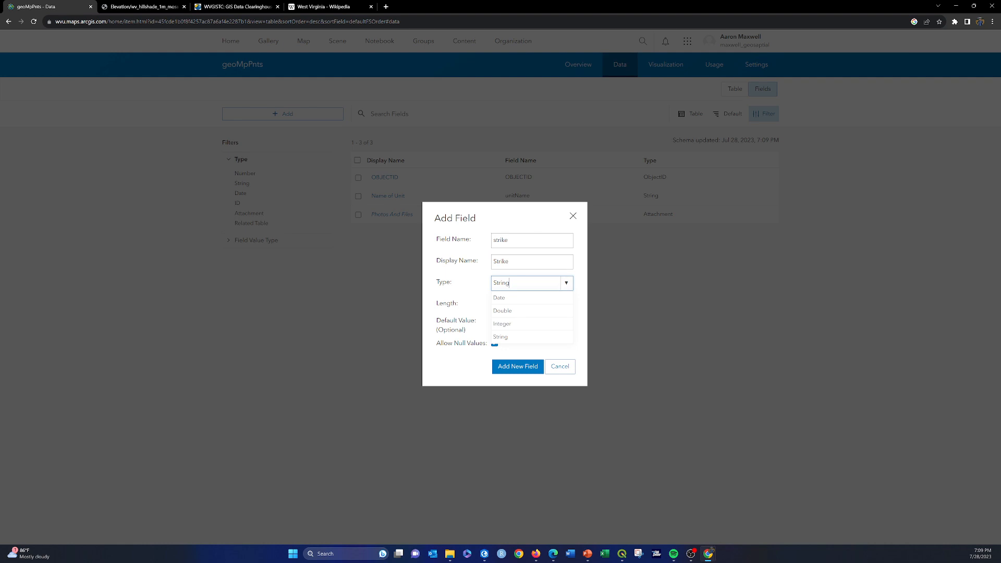
click(504, 317)
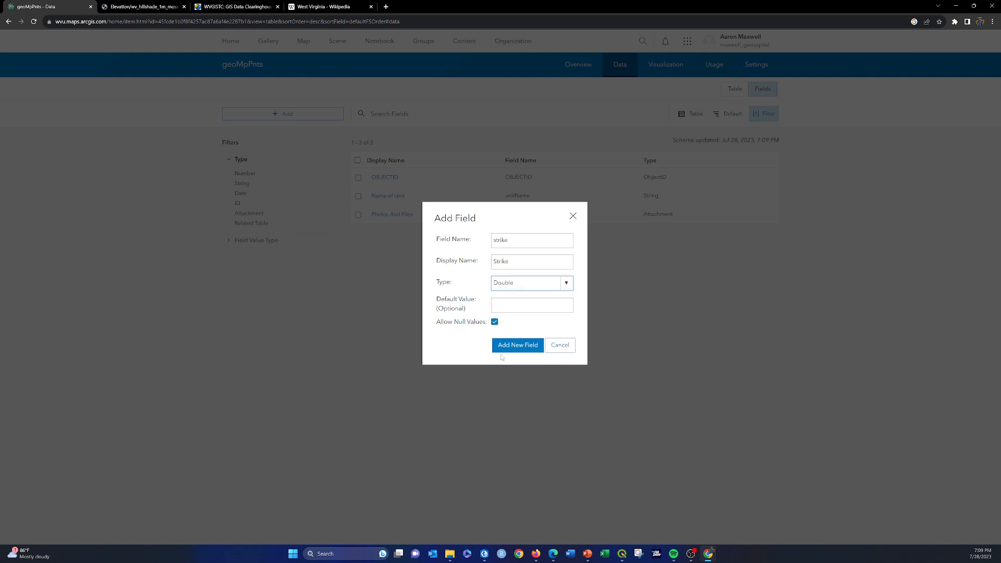
click(495, 322)
click(506, 348)
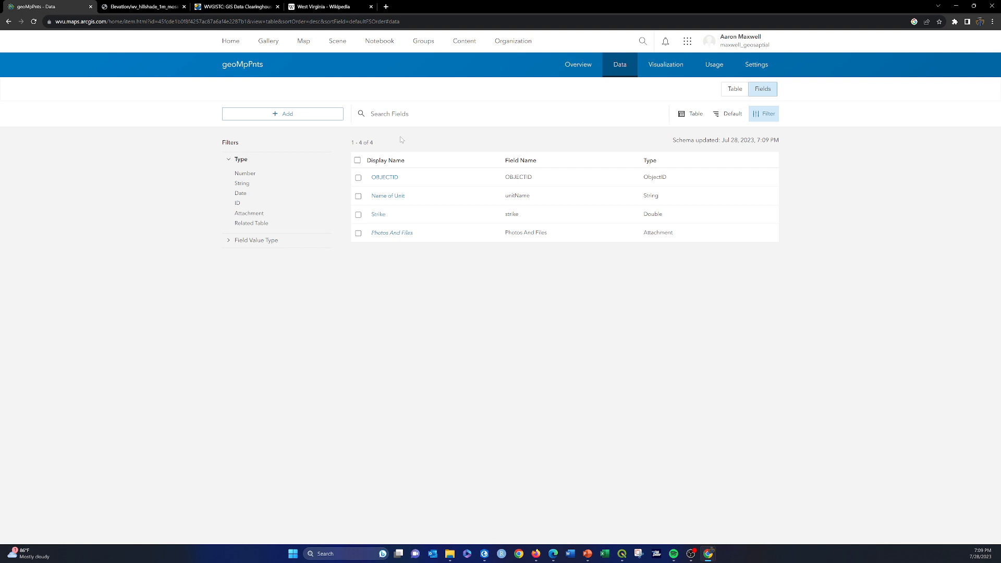
Add a Double field named dip with the display name Dip and null values disallowed
click(286, 113)
click(495, 241)
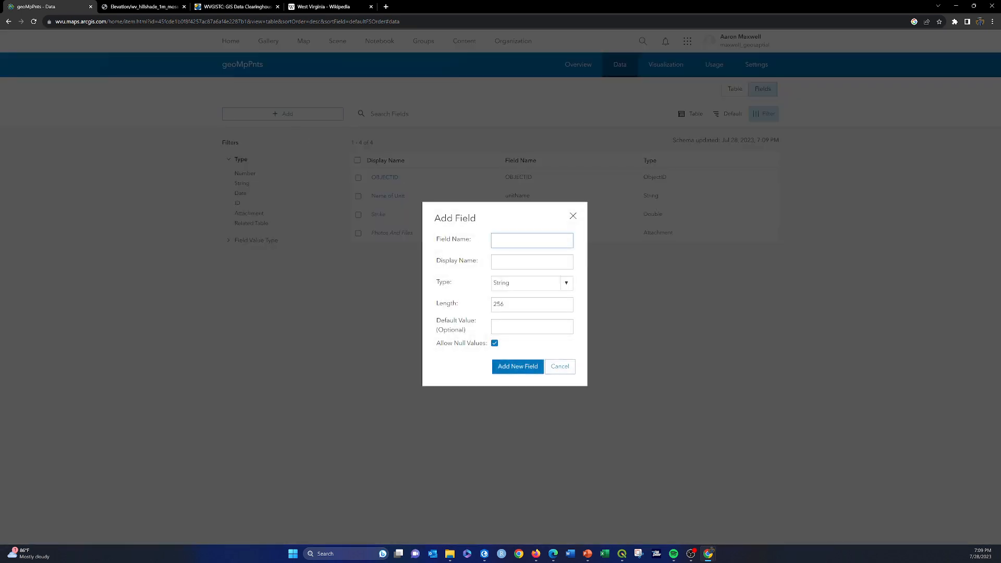
text(dip)
key(Tab)
text(Dip)
key(Tab)
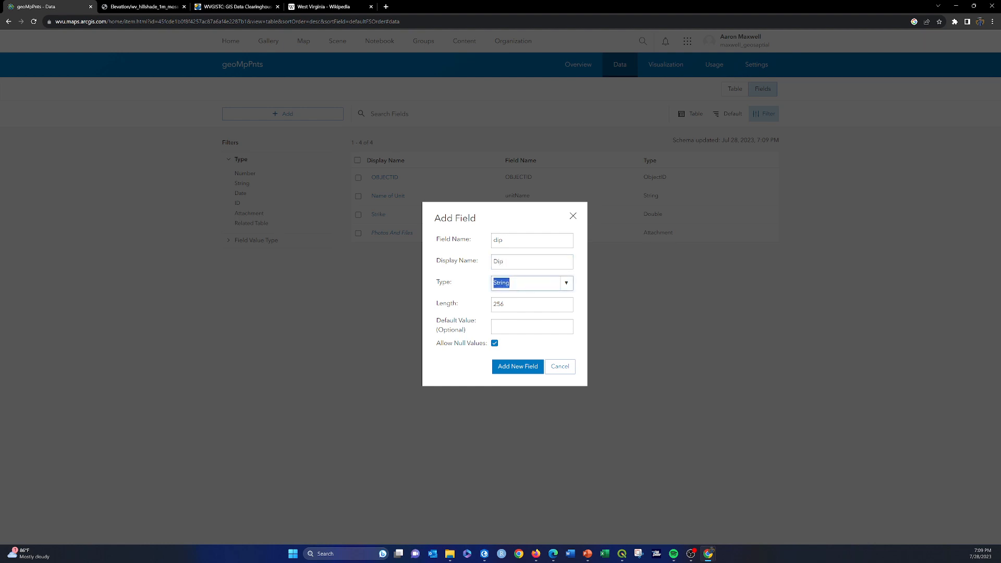
double_click(576, 286)
click(567, 284)
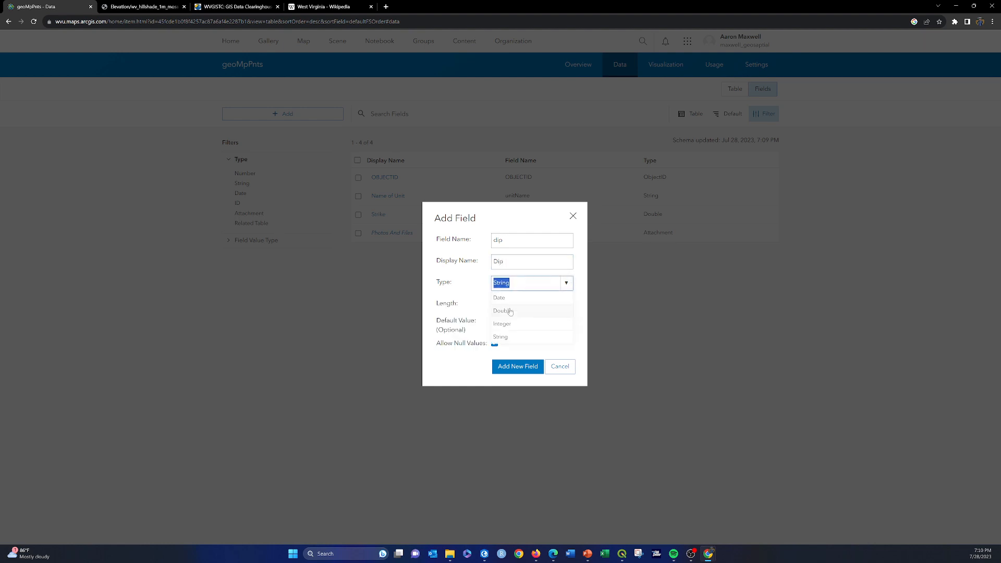
click(508, 312)
click(532, 305)
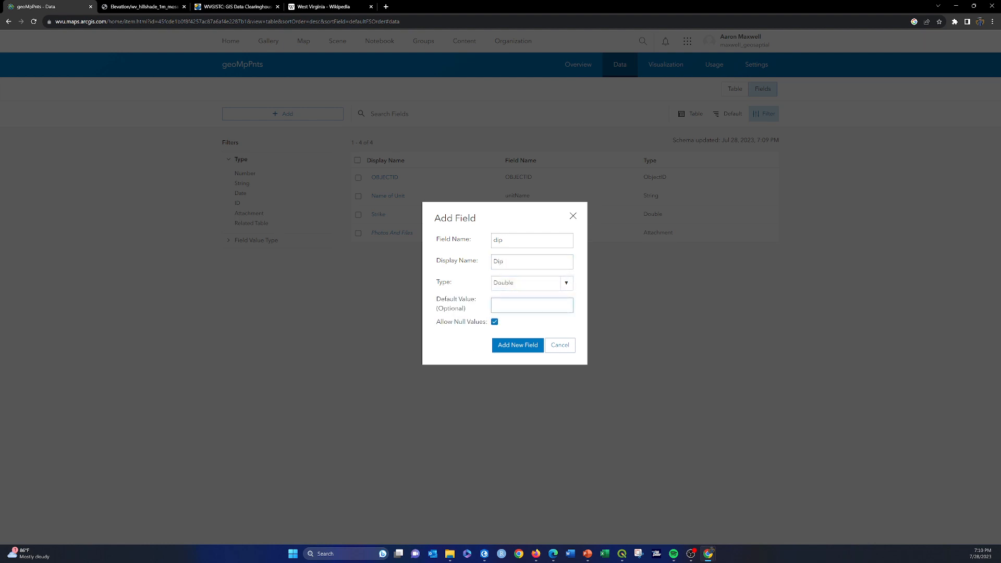
click(494, 322)
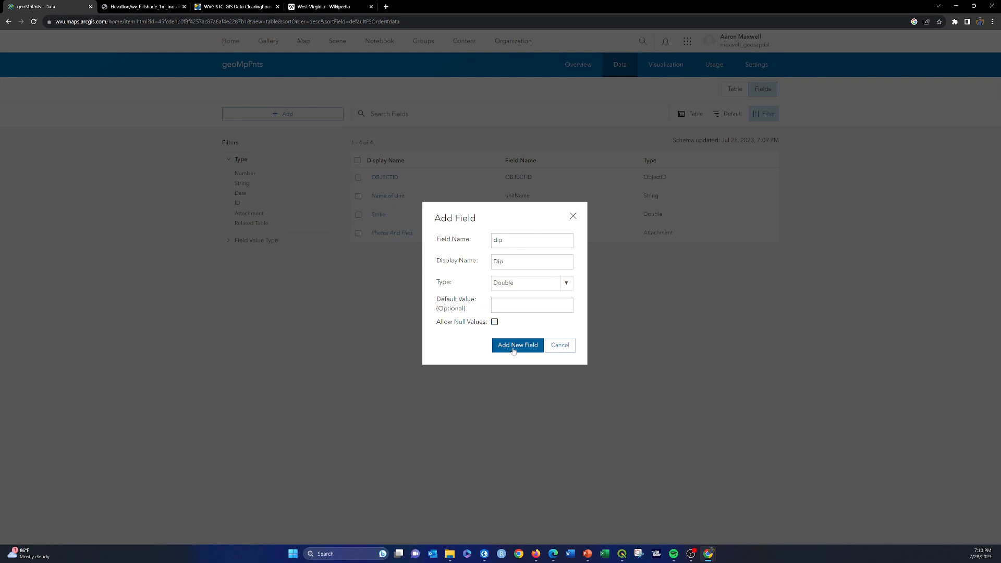
click(514, 346)
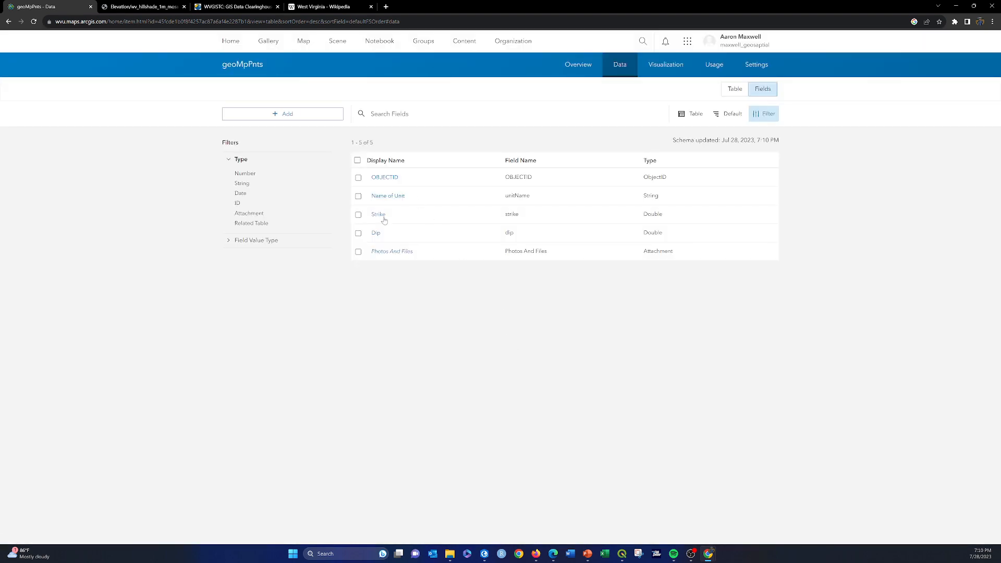
Start adding another field with the field name overturned and the display name Overturned
click(283, 115)
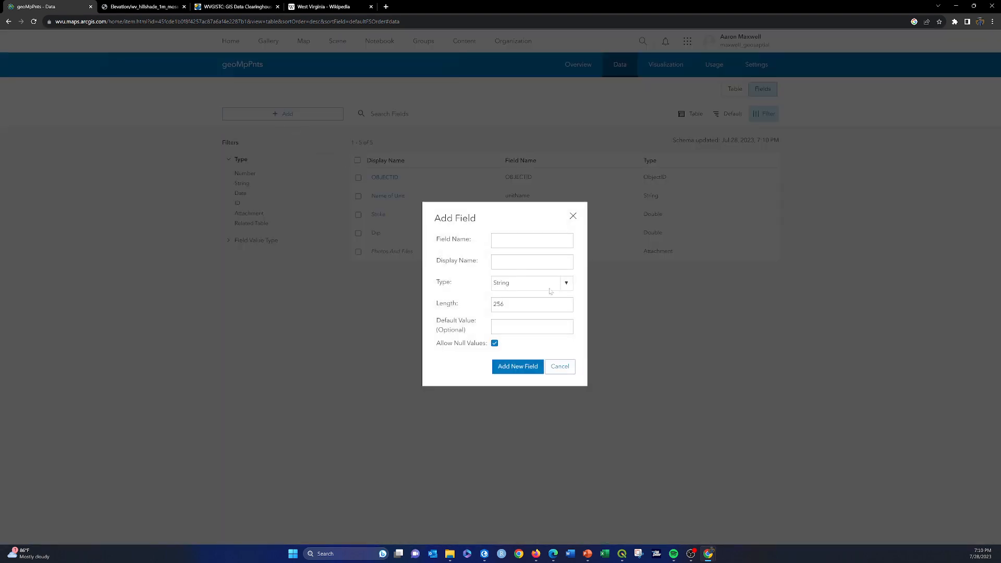
click(520, 237)
text(Overturned)
key(Tab)
click(494, 240)
key(Delete)
text(o)
key(Tab)
text(Overturned)
Keep the overturned field's type as String, disallow null values and add the field to the layer
click(566, 284)
click(564, 287)
click(565, 288)
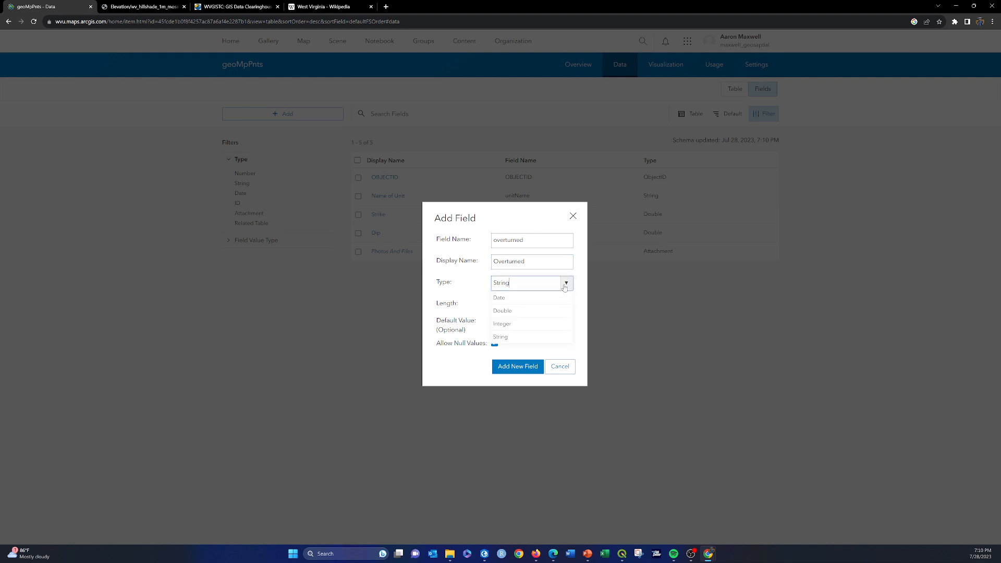
click(565, 287)
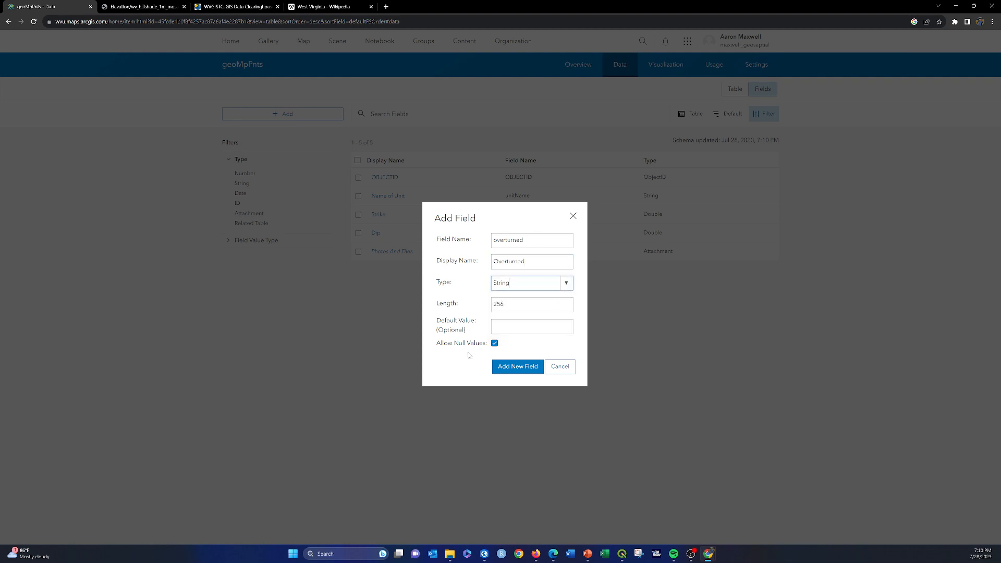
click(495, 343)
click(510, 368)
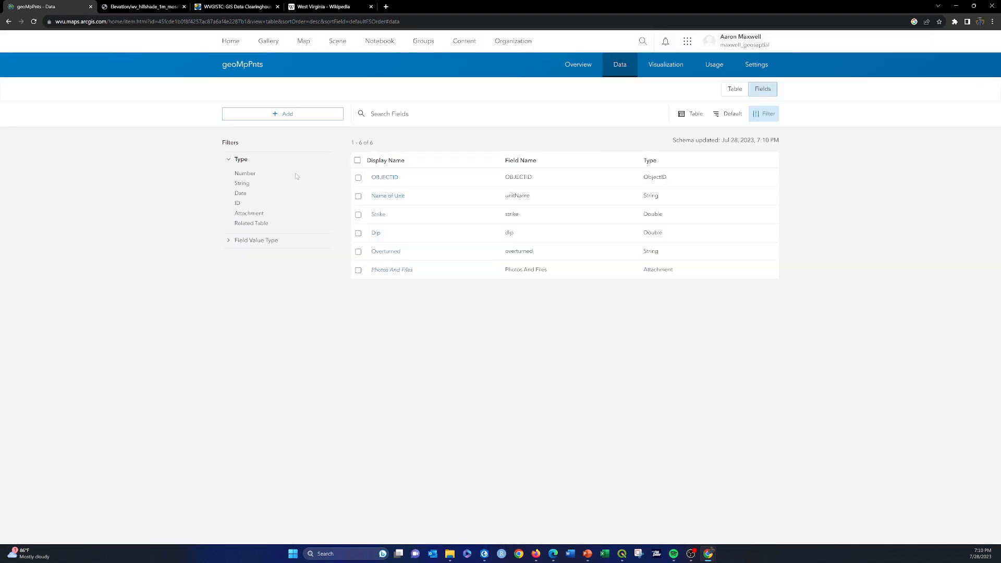
Start adding another field and set its field name to collectionDate
click(286, 114)
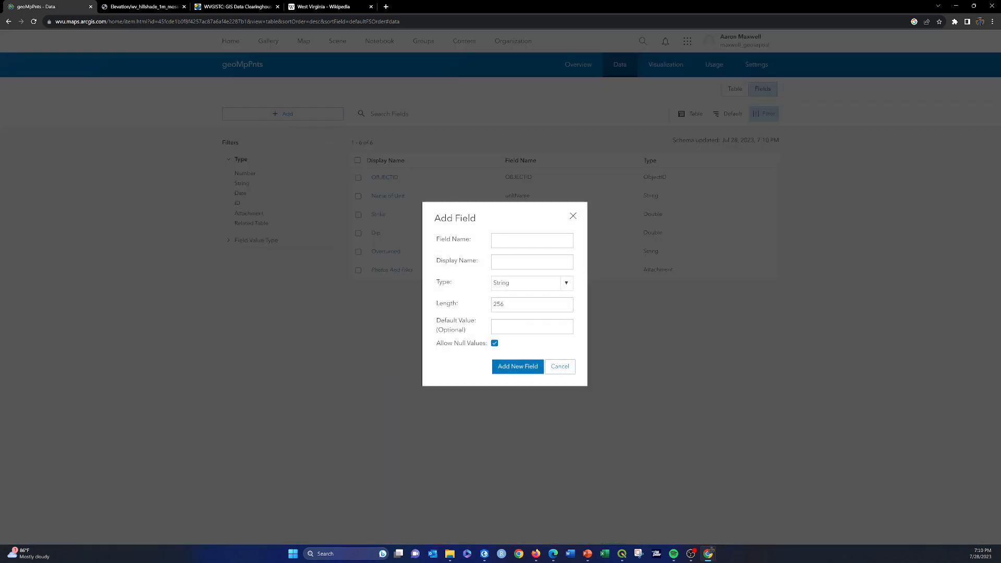
click(531, 240)
text(date)
click(511, 257)
click(455, 240)
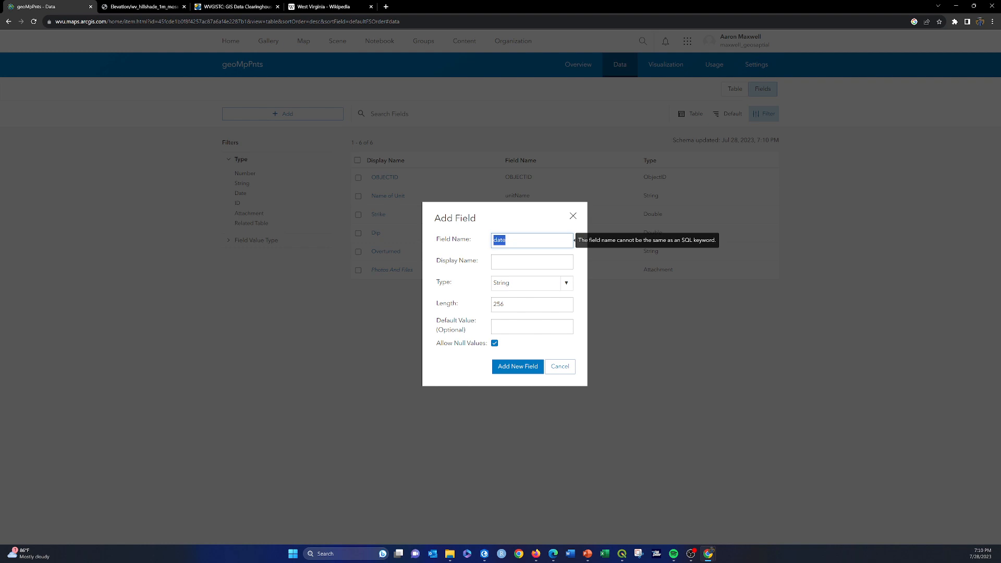
click(573, 240)
key(BackSpace)
key(BackSpace)
key(BackSpace)
key(BackSpace)
text(c)
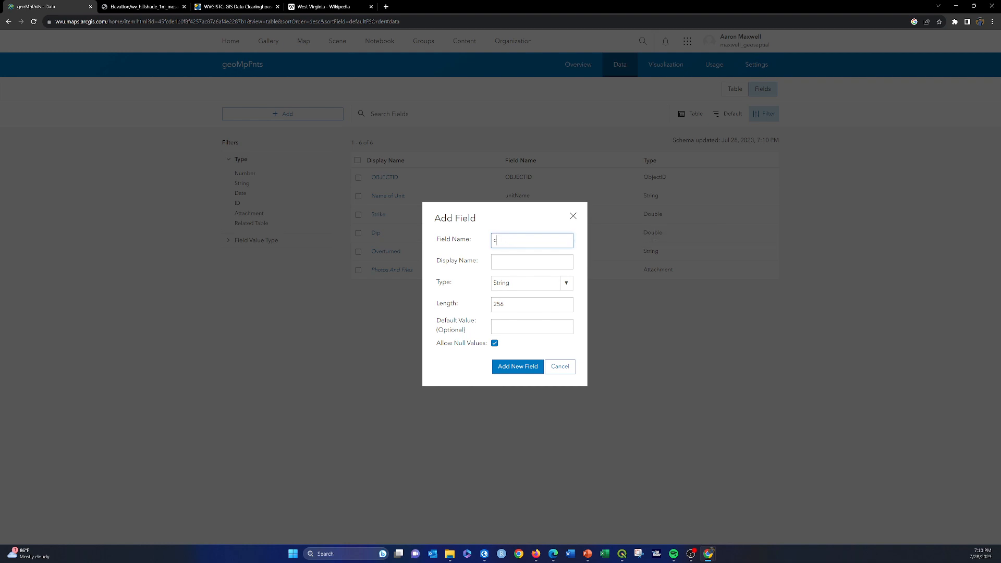
text(ollectionDate)
Give the collectionDate field the display name Date Collected and the type Date, and add it to the layer
click(532, 262)
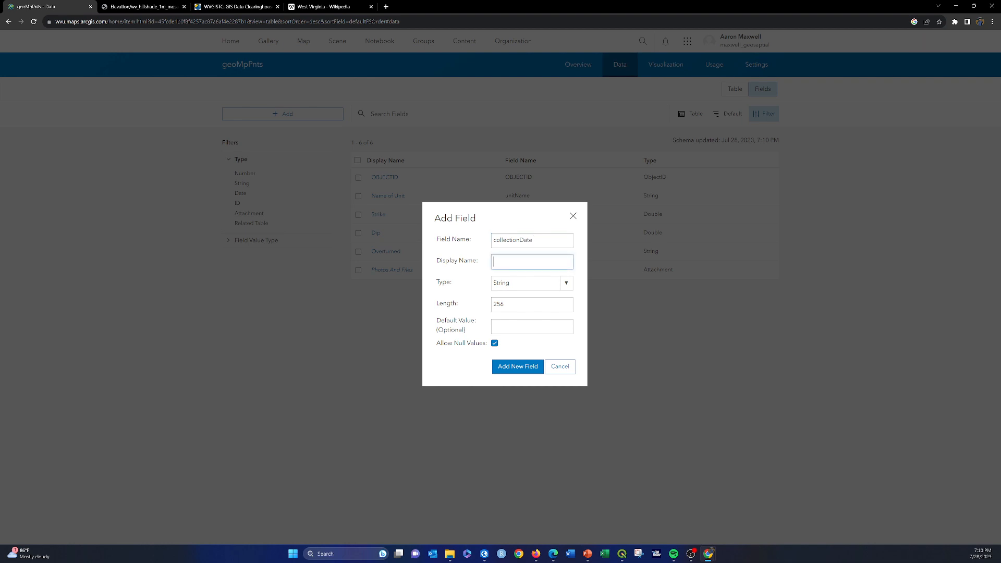
text(Date Collected)
click(566, 283)
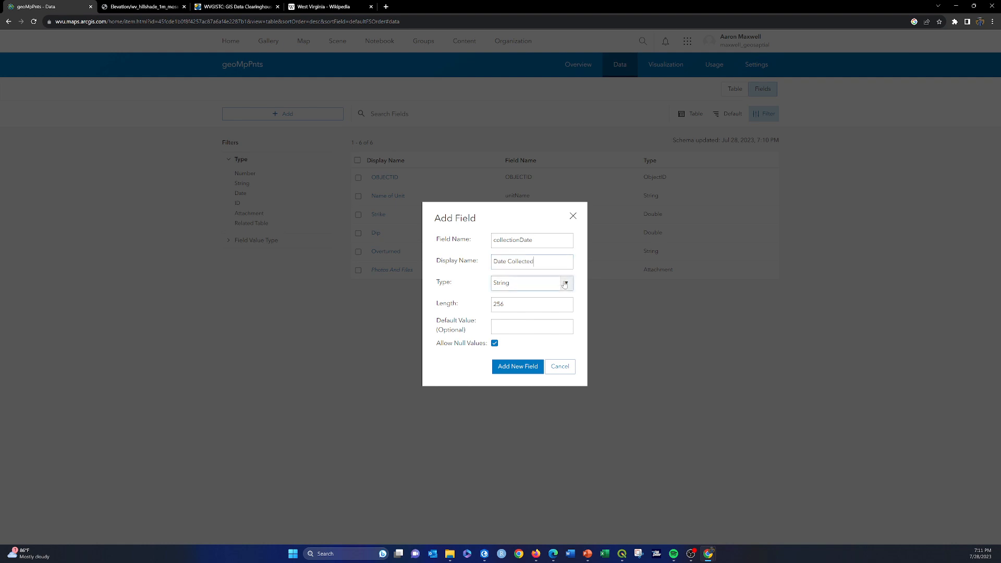
click(498, 298)
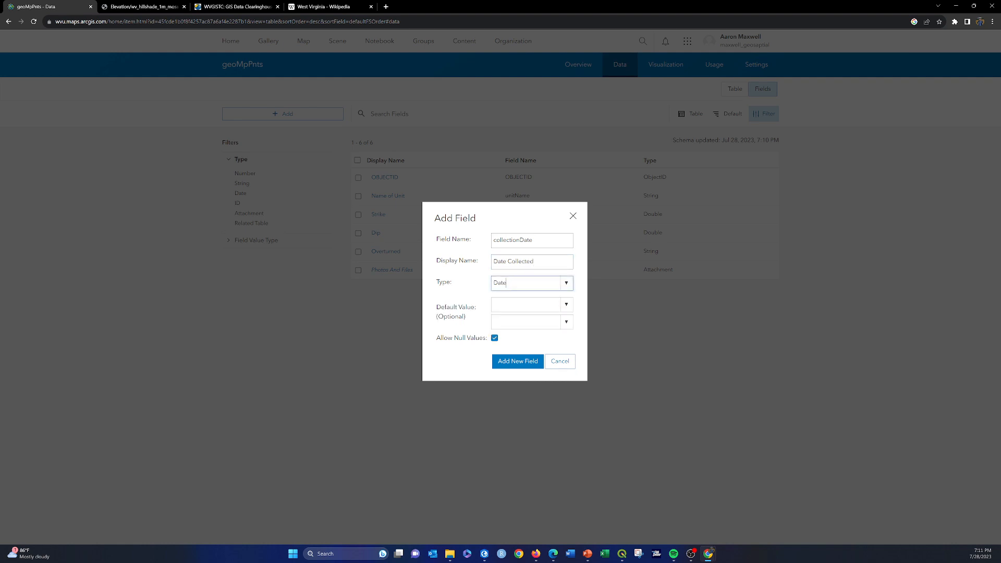
click(517, 362)
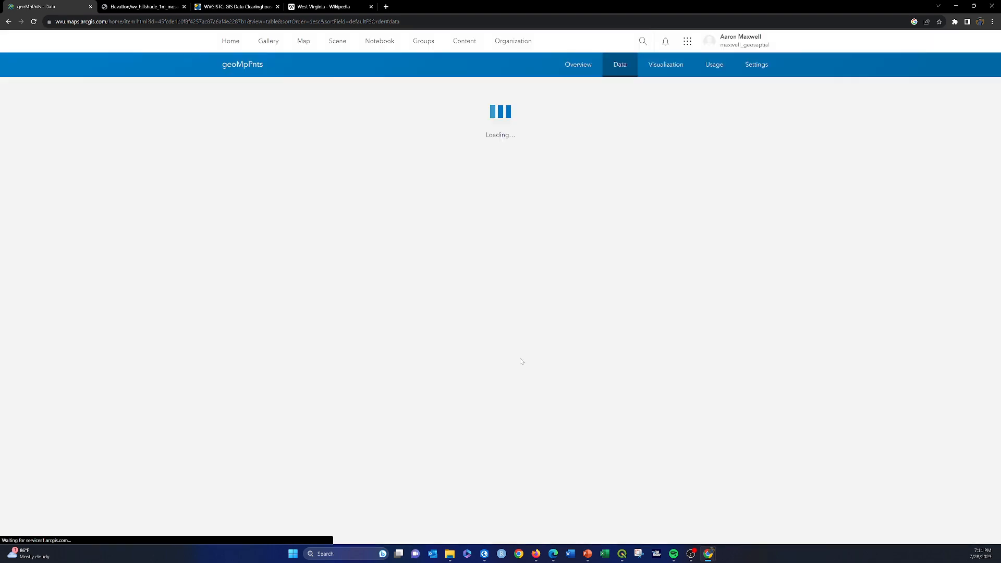
Add a String field named userComments with the display name Comments and a length of 2000
click(288, 114)
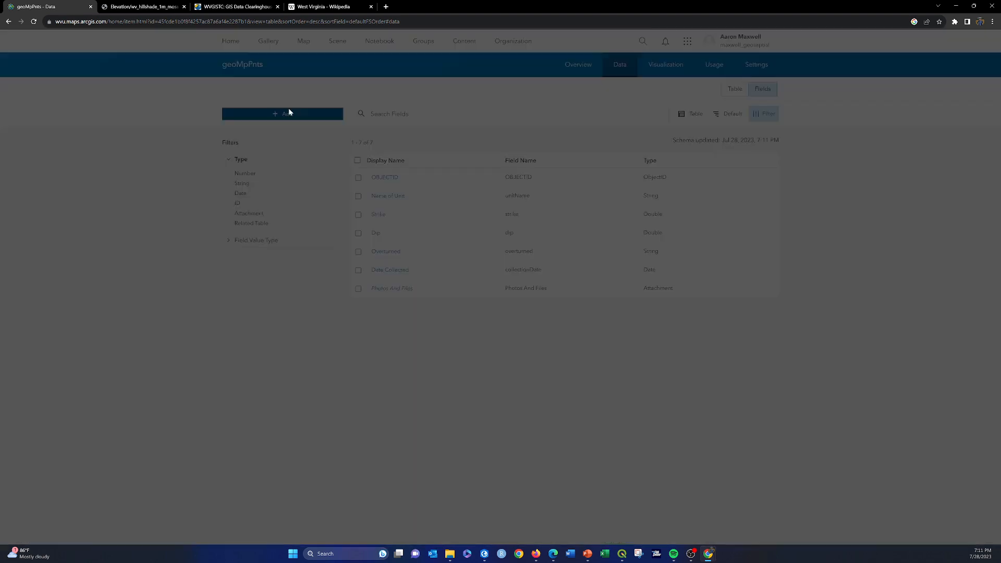
click(500, 240)
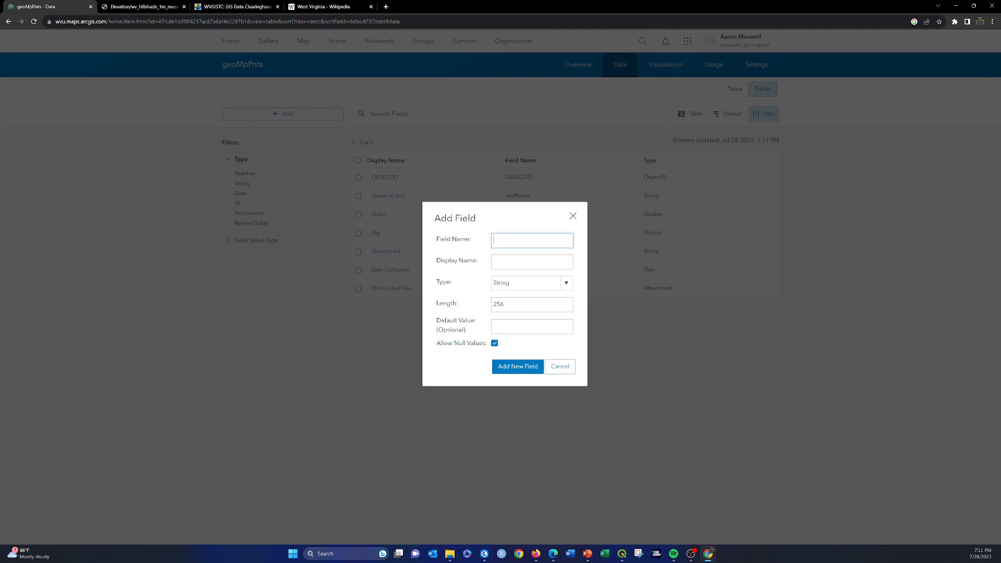
text(userComments)
key(Tab)
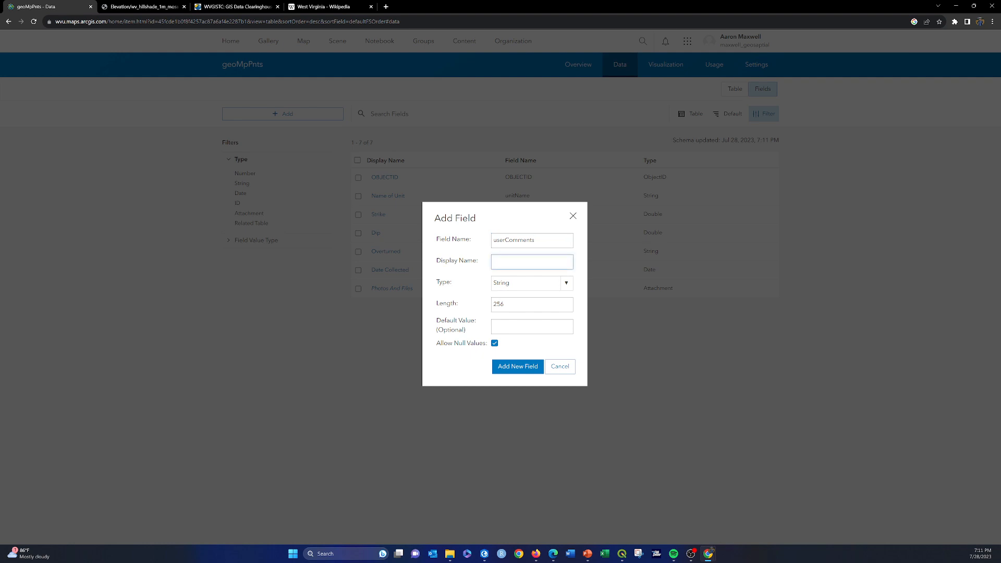
text(Comments)
key(Tab)
key(Tab)
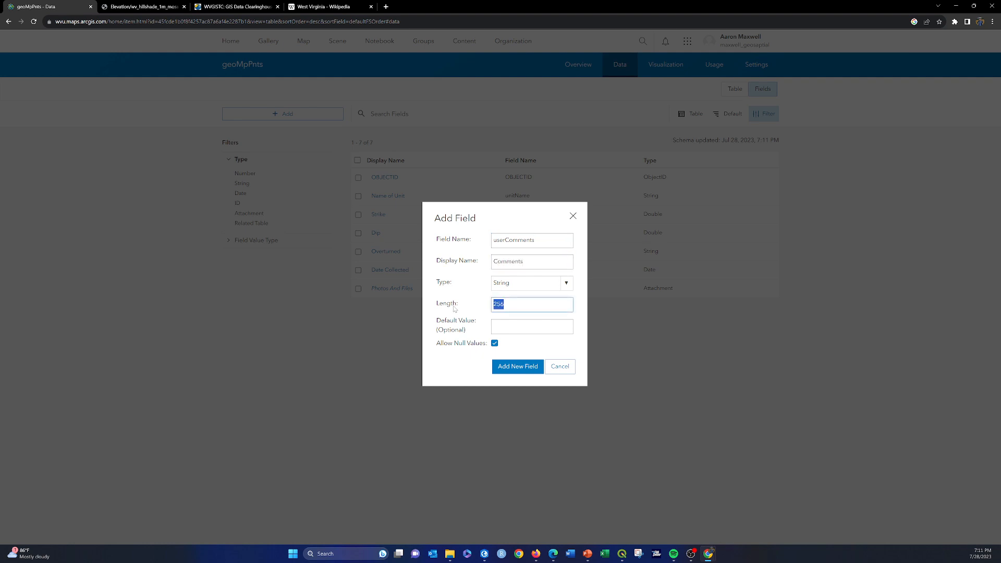
key(BackSpace)
text(2000)
click(532, 326)
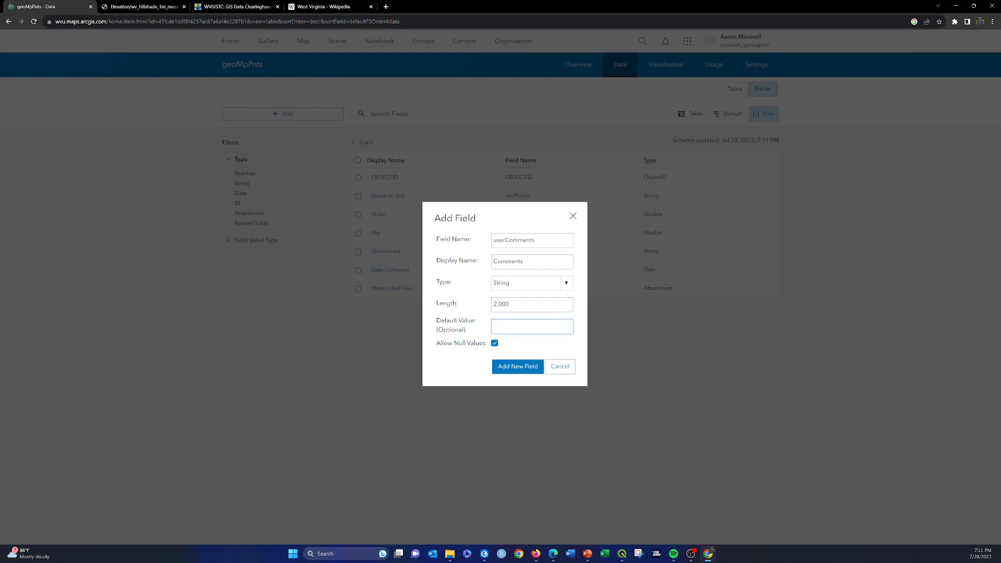
click(507, 371)
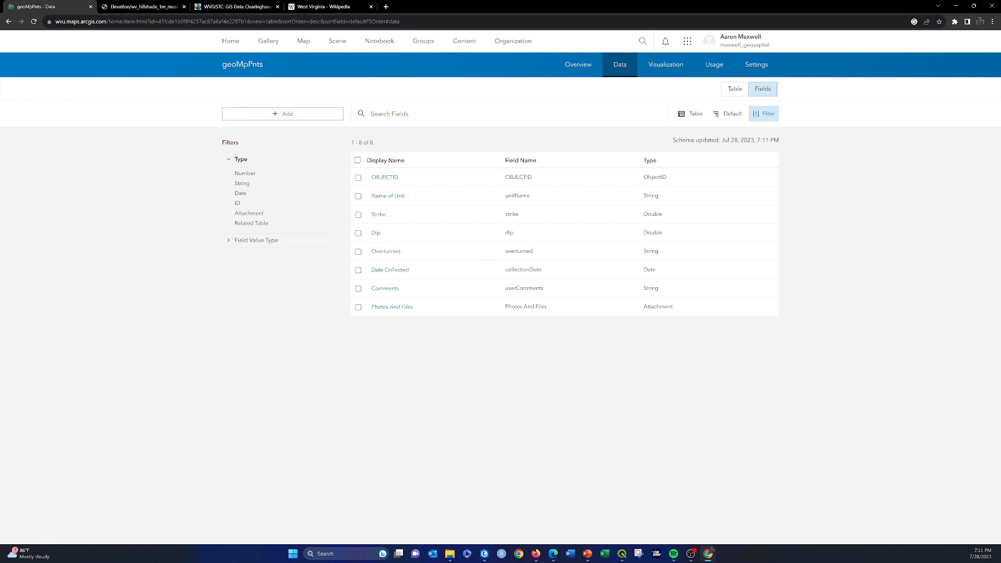
Look at the layer's map visualization and usage details, and return to the item overview
click(665, 66)
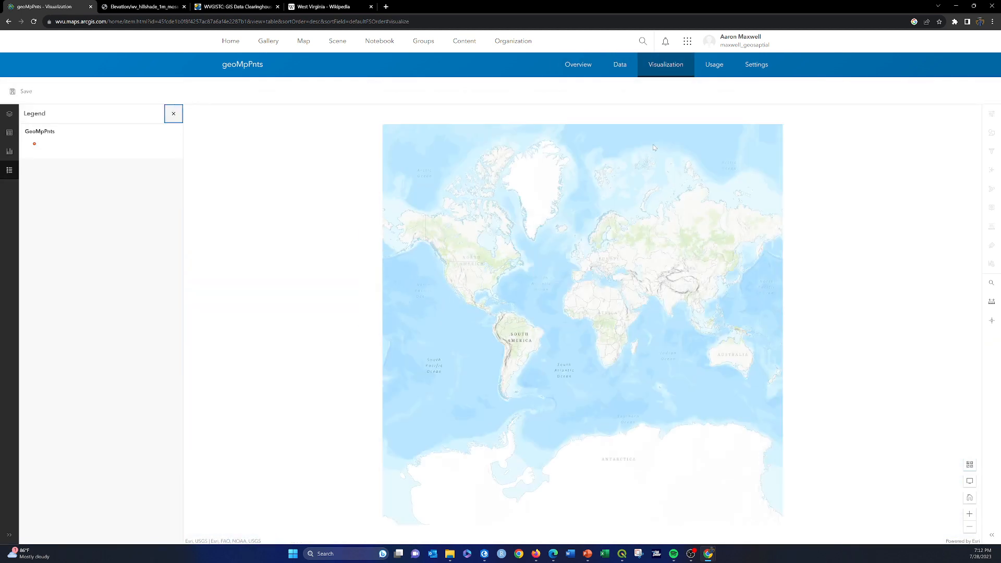
click(714, 65)
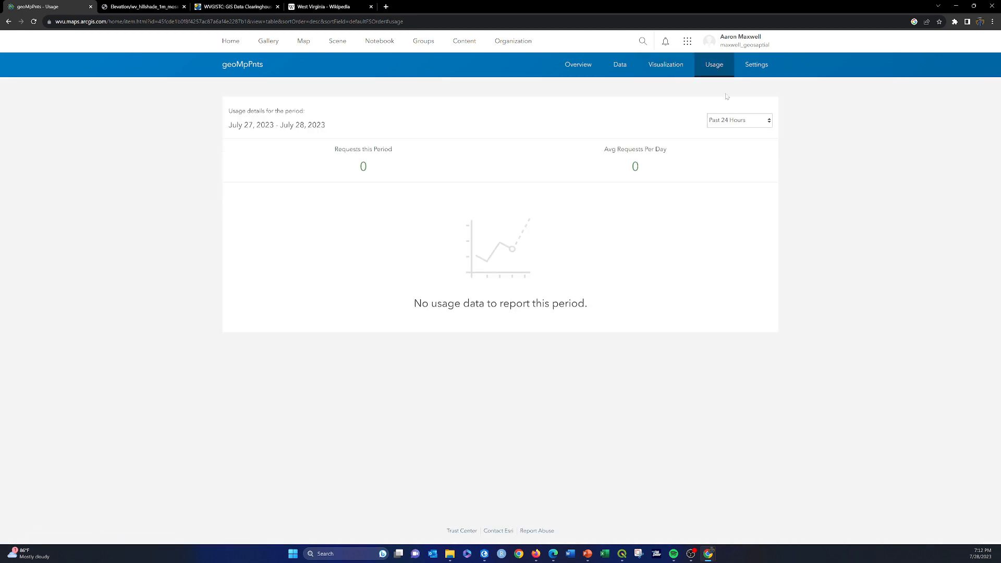
click(576, 68)
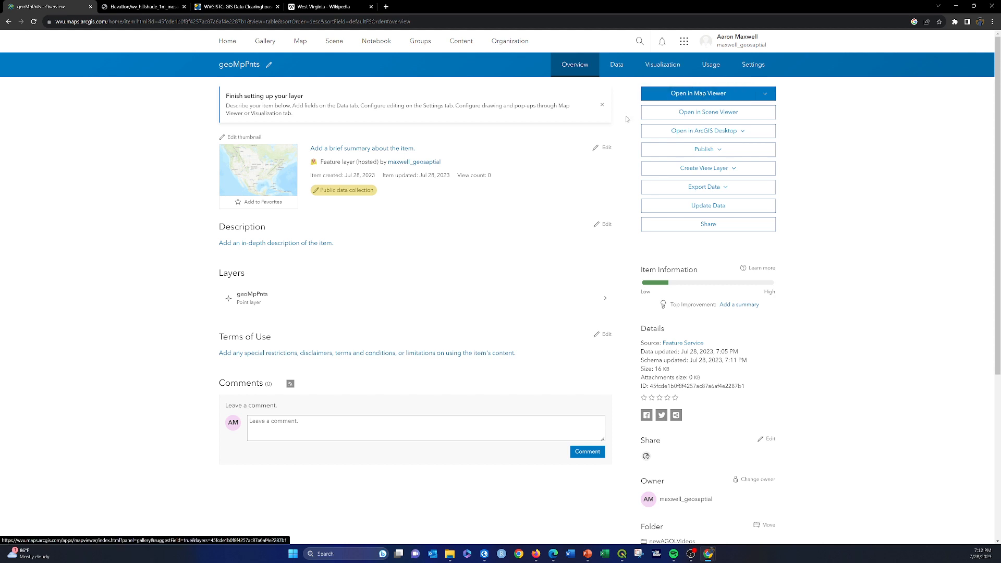
Start a list of values for the Name of Unit field with the label Maxwell Sandstone and the code mSD
click(615, 68)
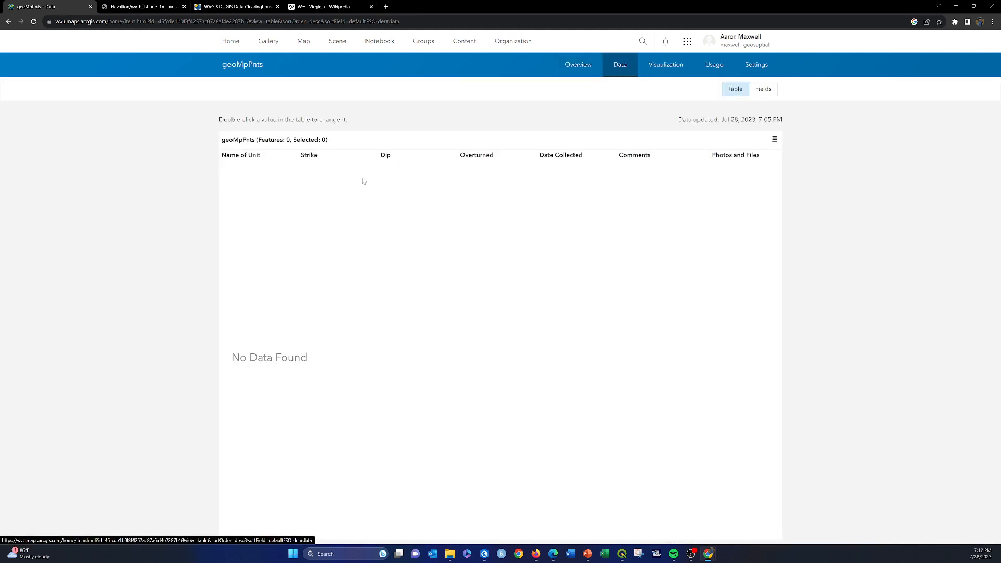
click(769, 92)
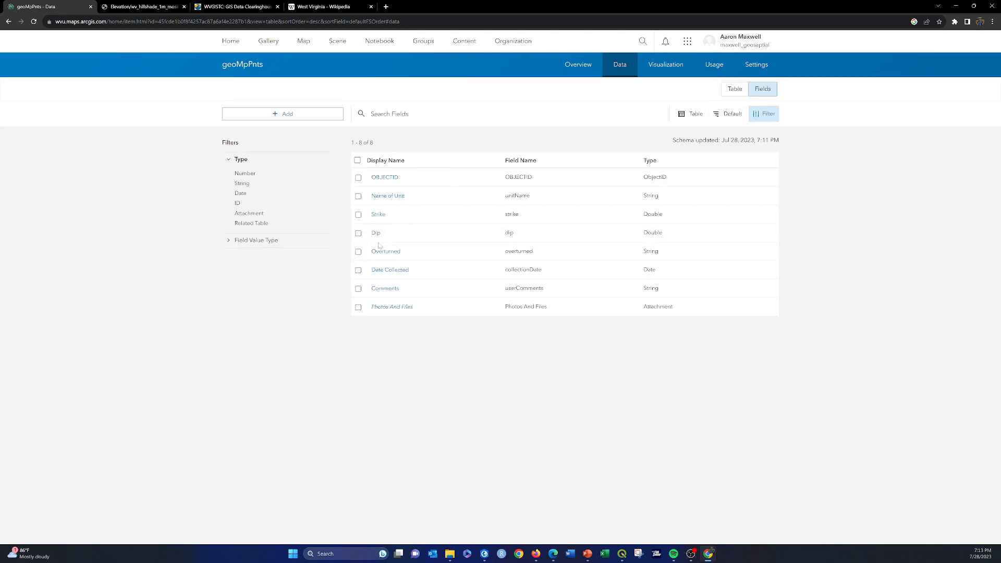
click(388, 197)
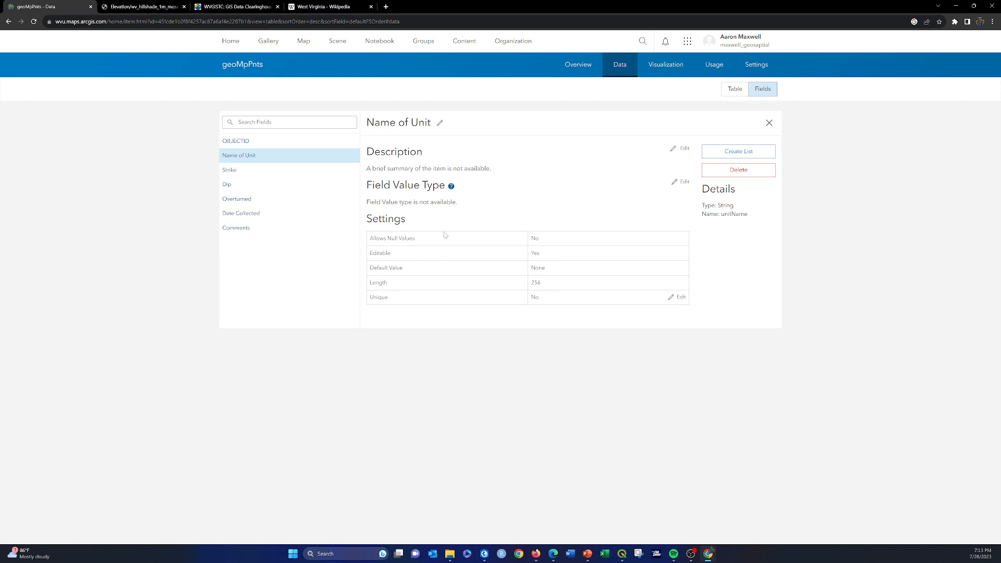
click(725, 155)
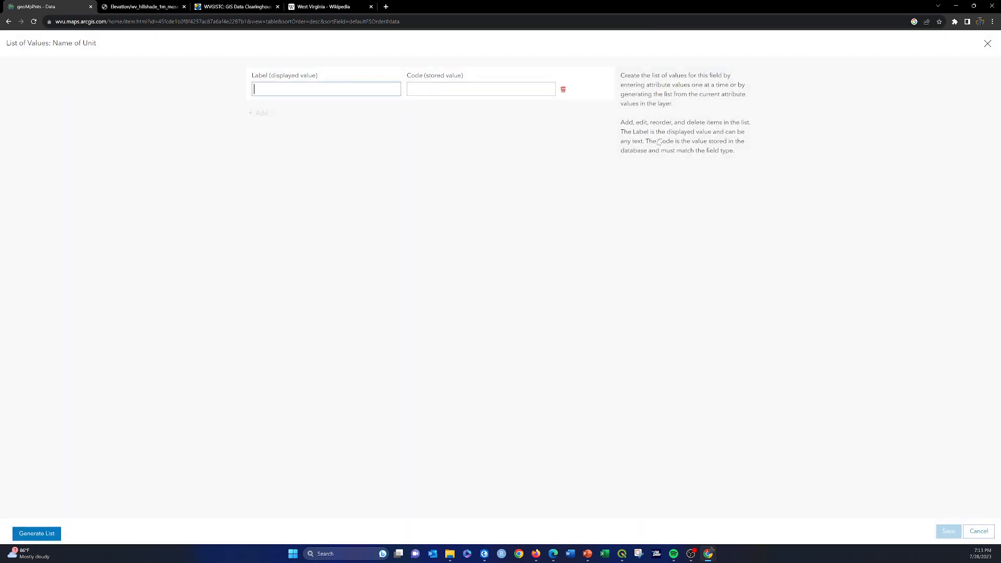
click(278, 92)
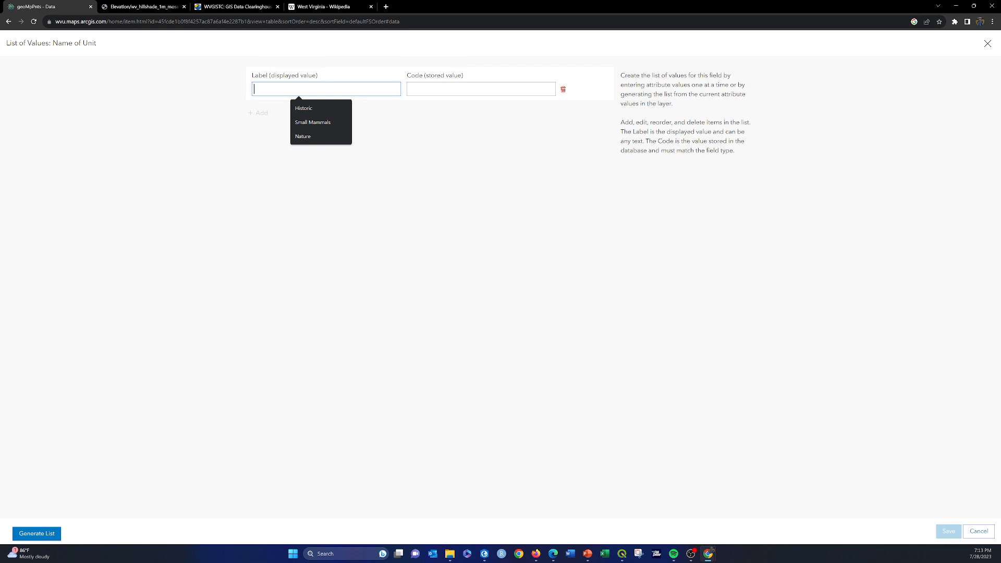
text(Maxwell)
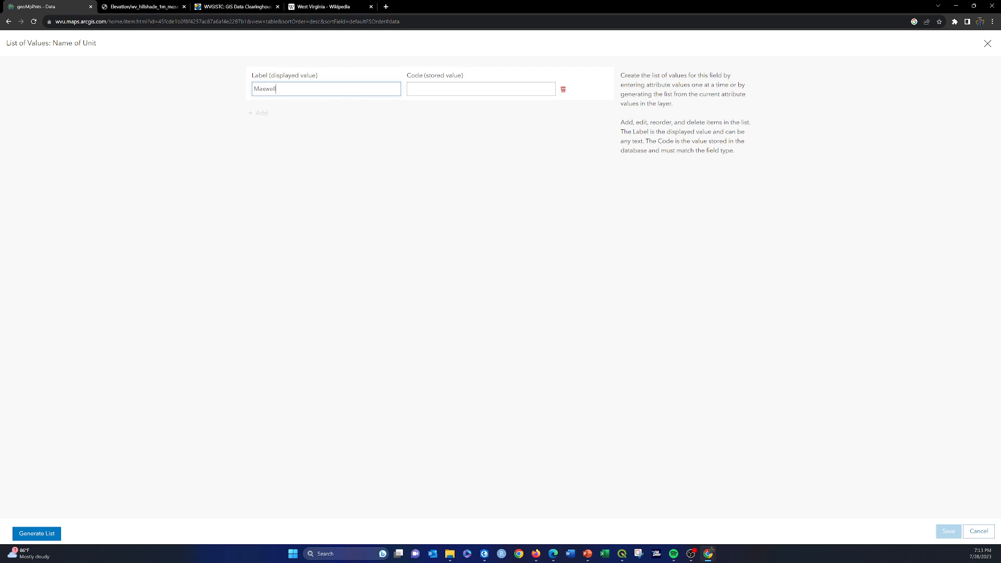
text( Sandstone)
key(Tab)
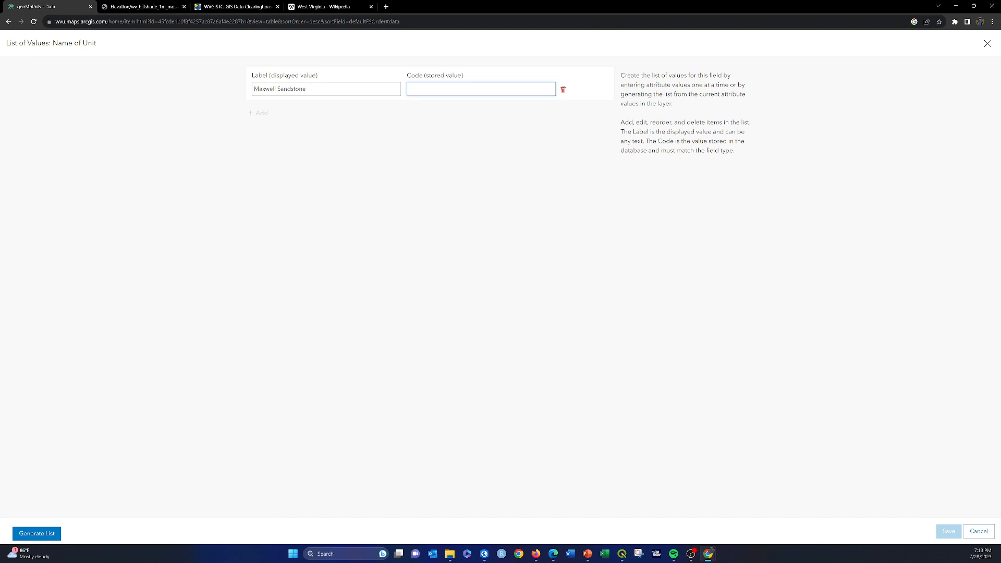
text(mSD)
Add a second list value with the label Preston Limestone and the code pLm
click(262, 113)
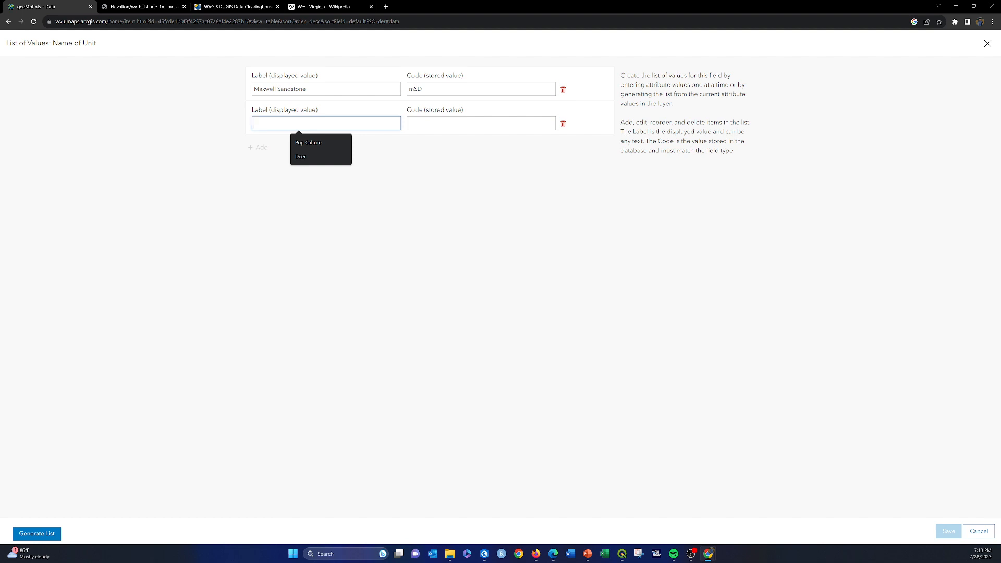
text(Preston Limeson)
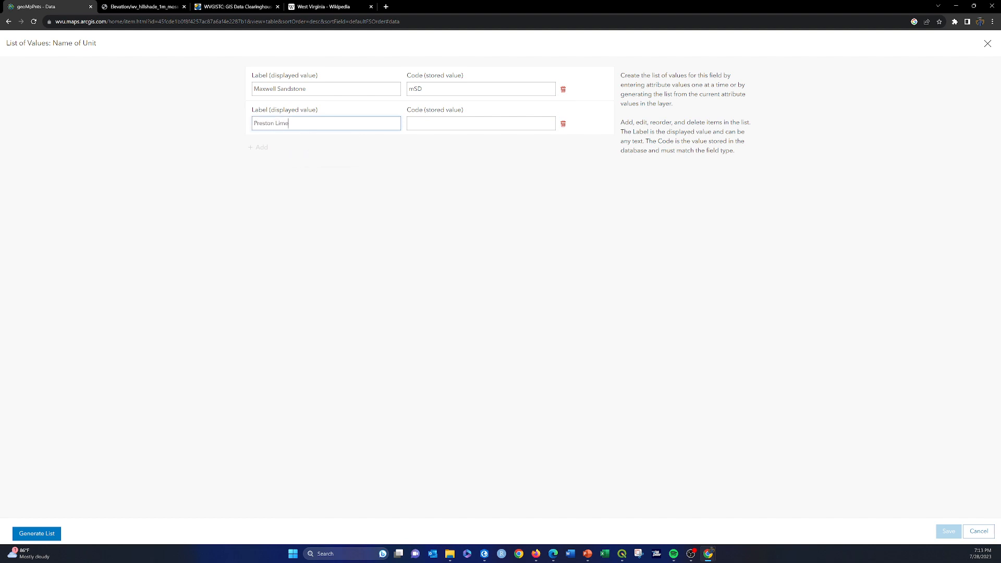
key(BackSpace)
key(BackSpace)
text(tone)
key(Tab)
text(pL)
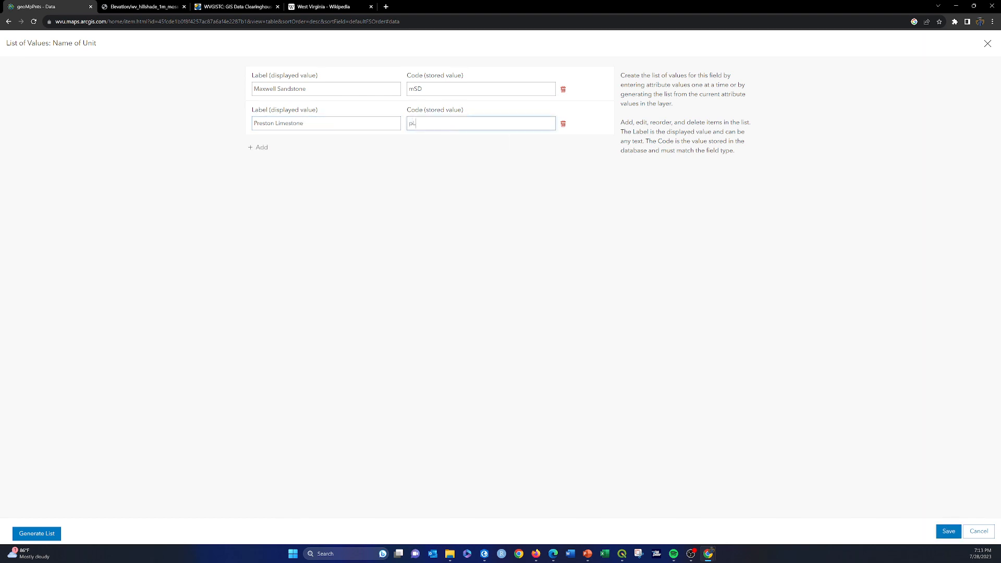
text(m)
Add a third list value with the label Morgantown Shale and the code motownShl
click(261, 147)
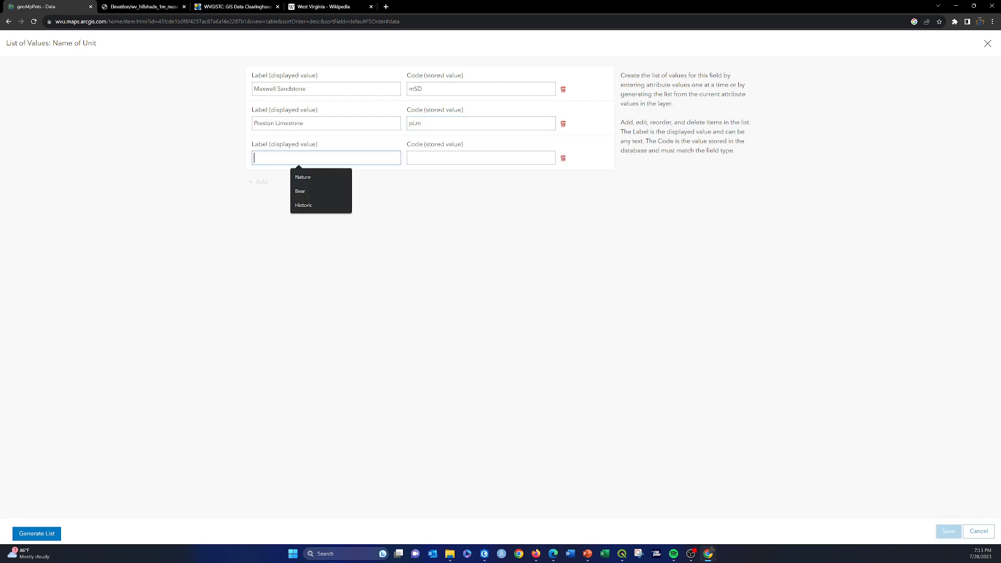
text(Morga)
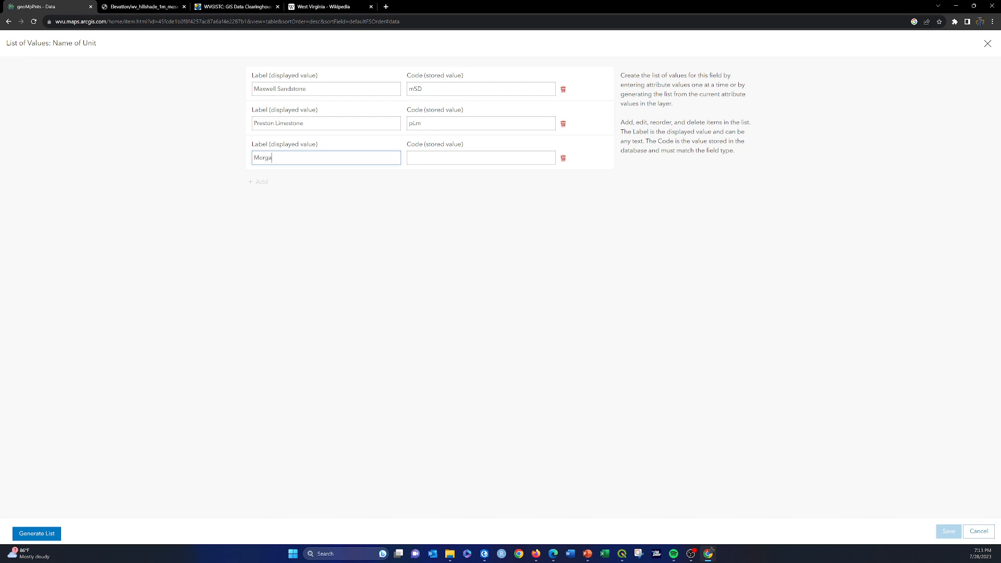
text(ntown Shale)
key(Tab)
text(m)
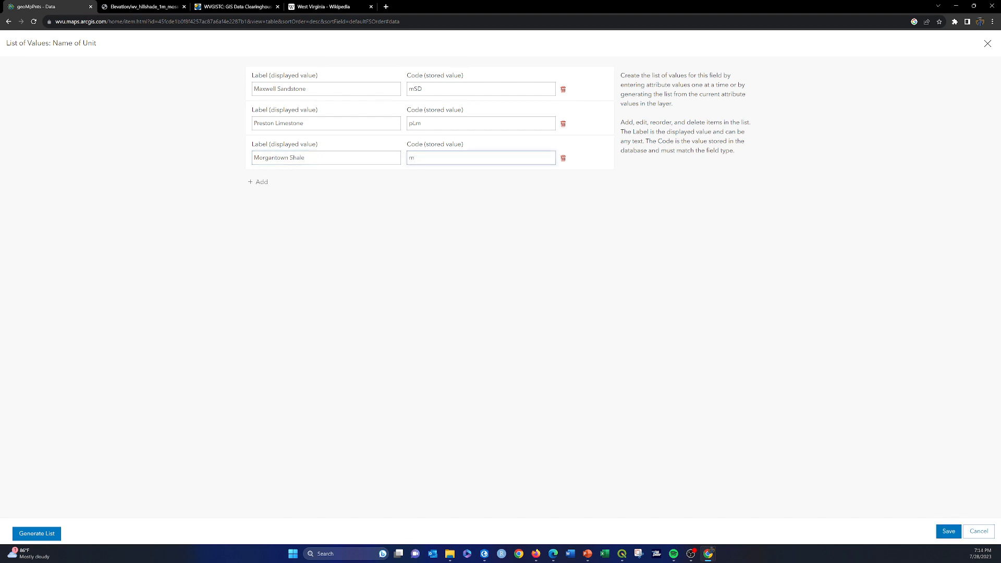
text(otownShl)
Add a fourth list value labelled Tygart Dolostone with the code tDS, and save the Name of Unit list
click(259, 182)
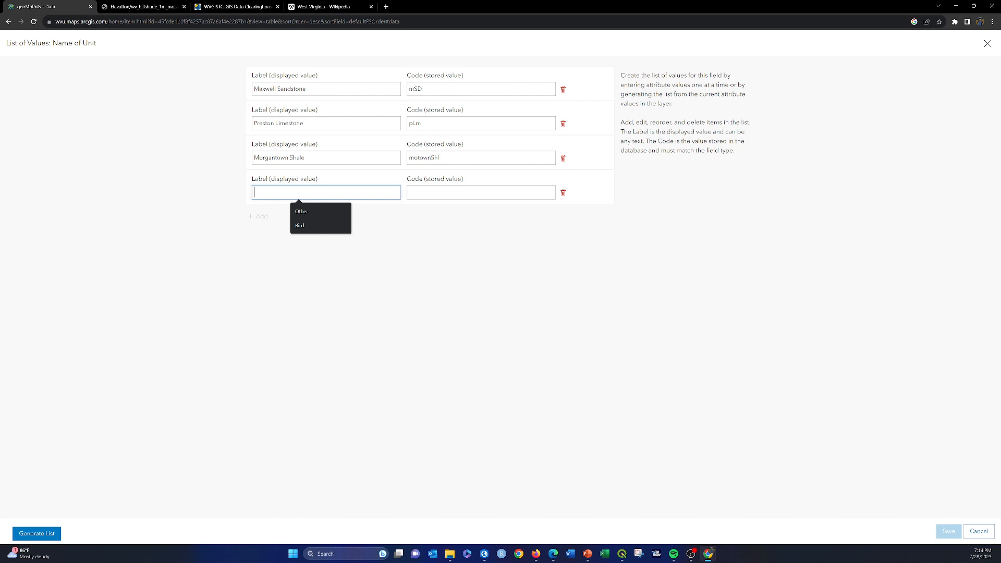
text(Ty)
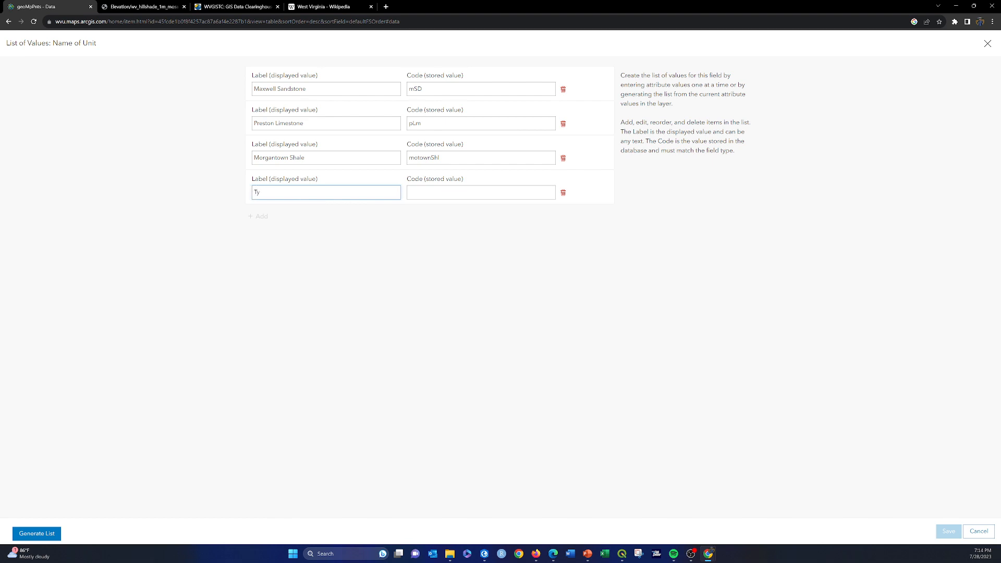
text(gart Dolostone)
key(Tab)
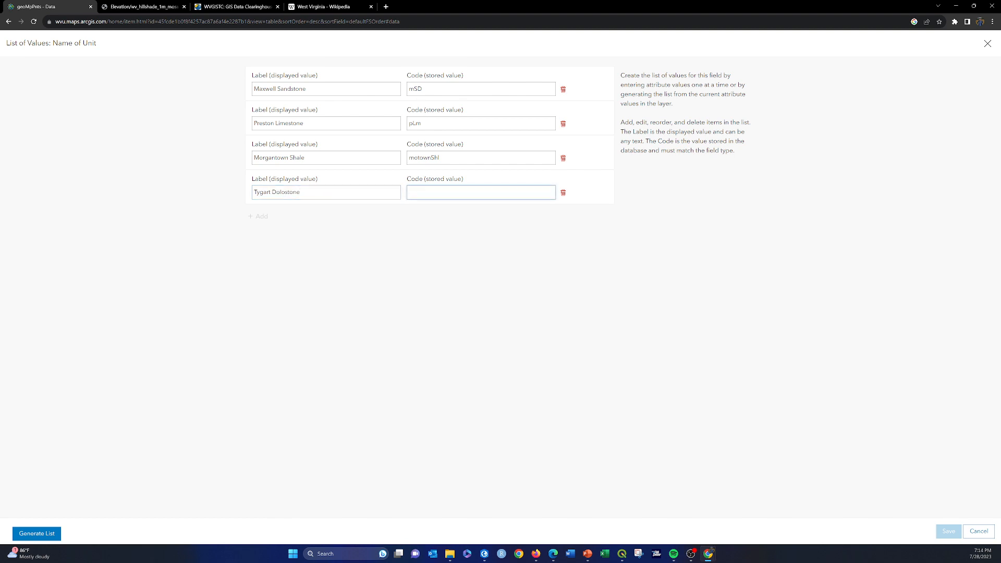
text(tDS)
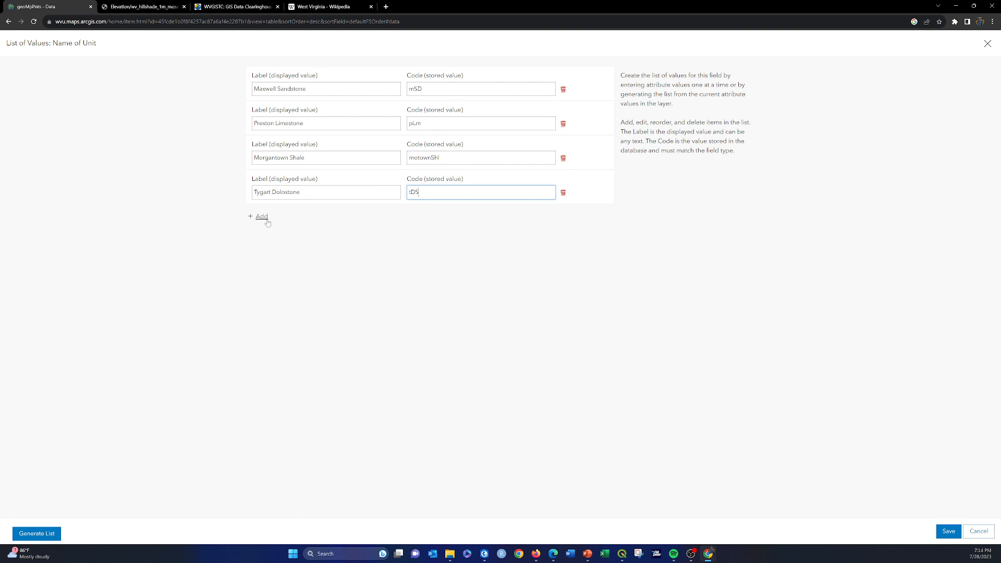
click(378, 233)
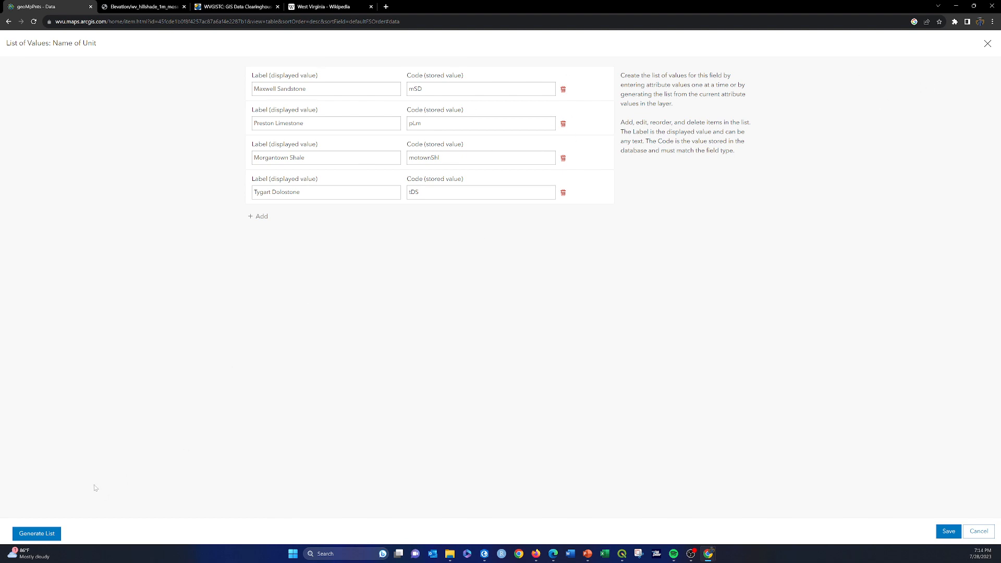
click(949, 532)
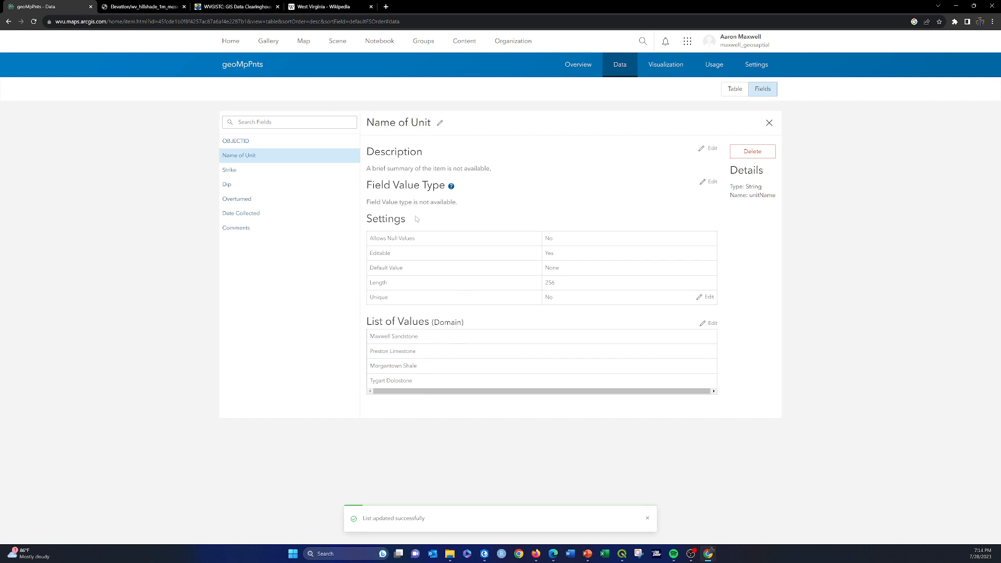
Restrict the Strike field to a range of values from 0 to 360 and save it
click(230, 172)
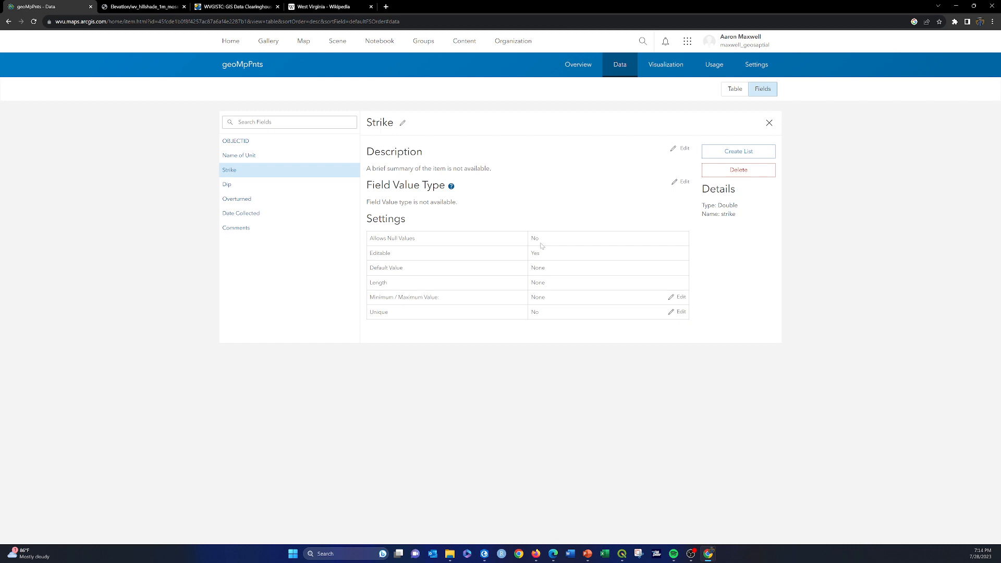
click(679, 297)
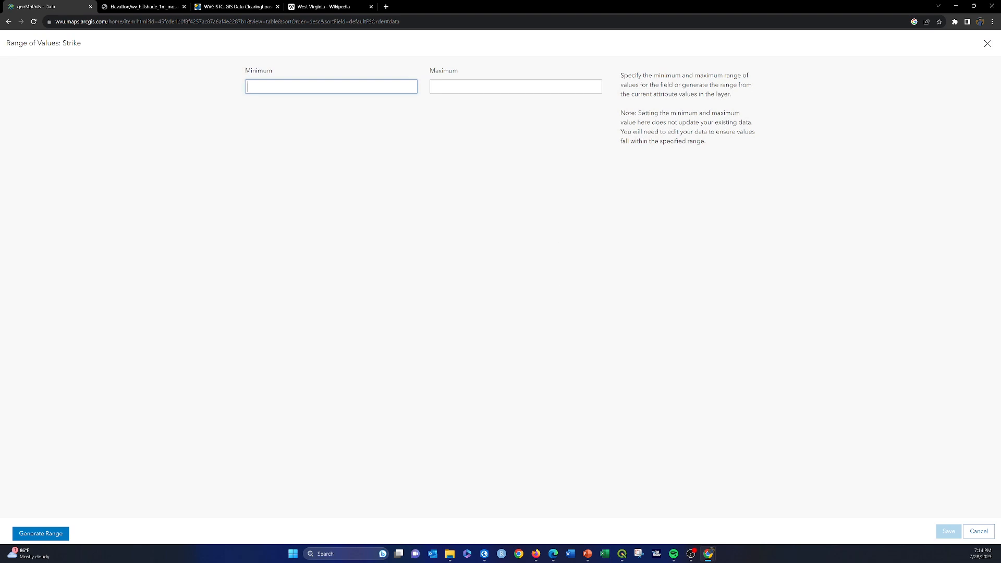
text(0)
click(474, 89)
text(36)
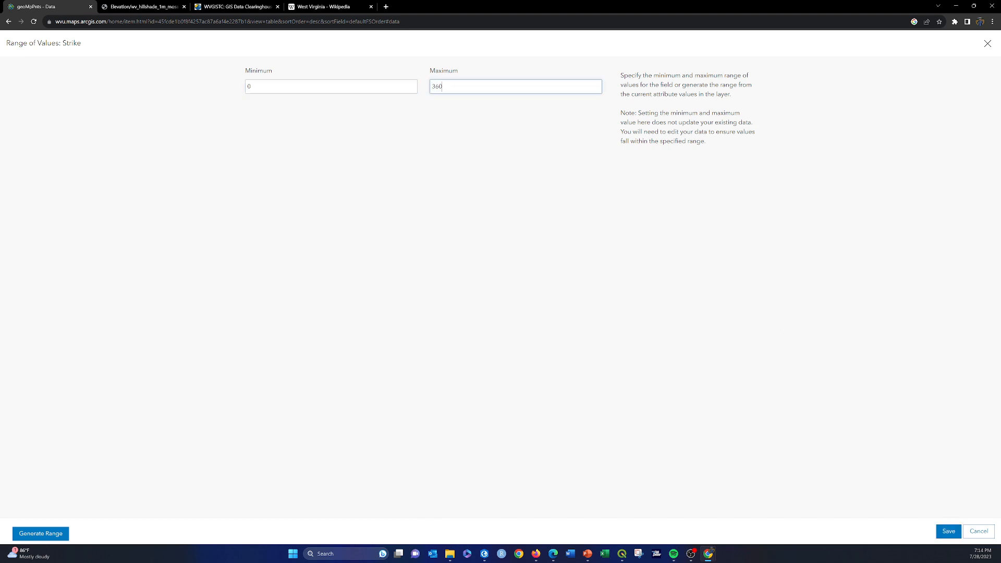
click(949, 531)
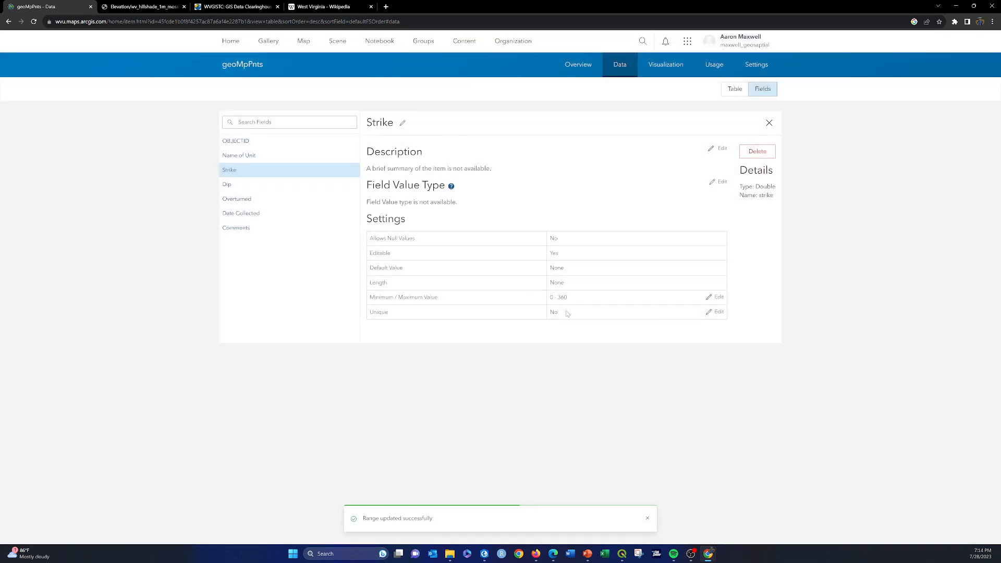
Restrict the Dip field to a range of values from 0 to 90 and save it
click(242, 185)
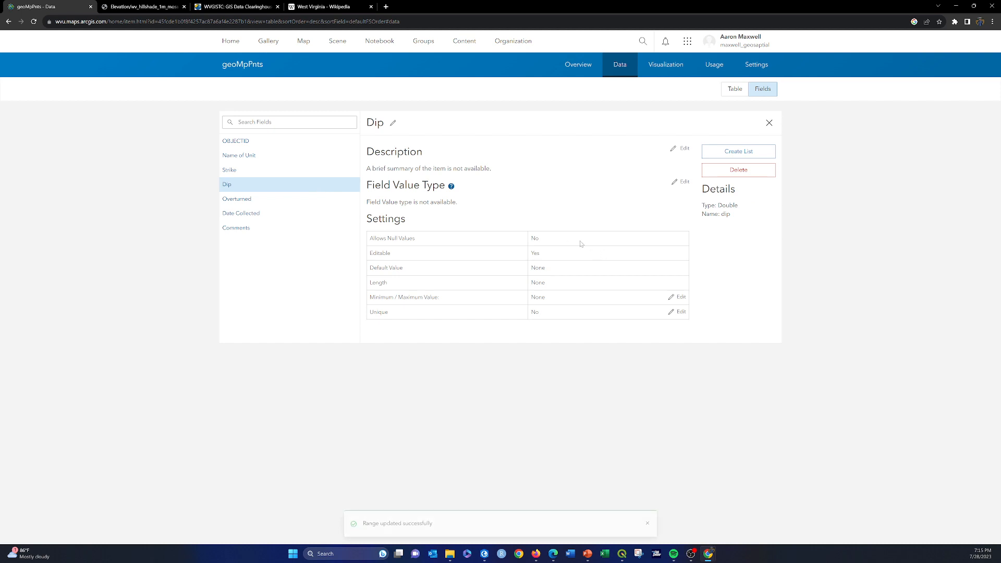
click(677, 297)
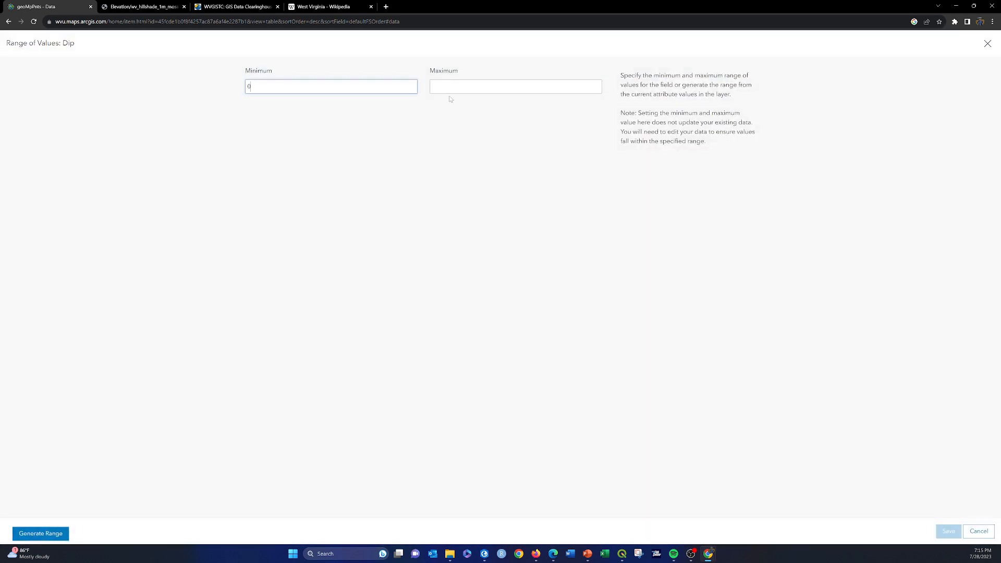
key(Tab)
text(90)
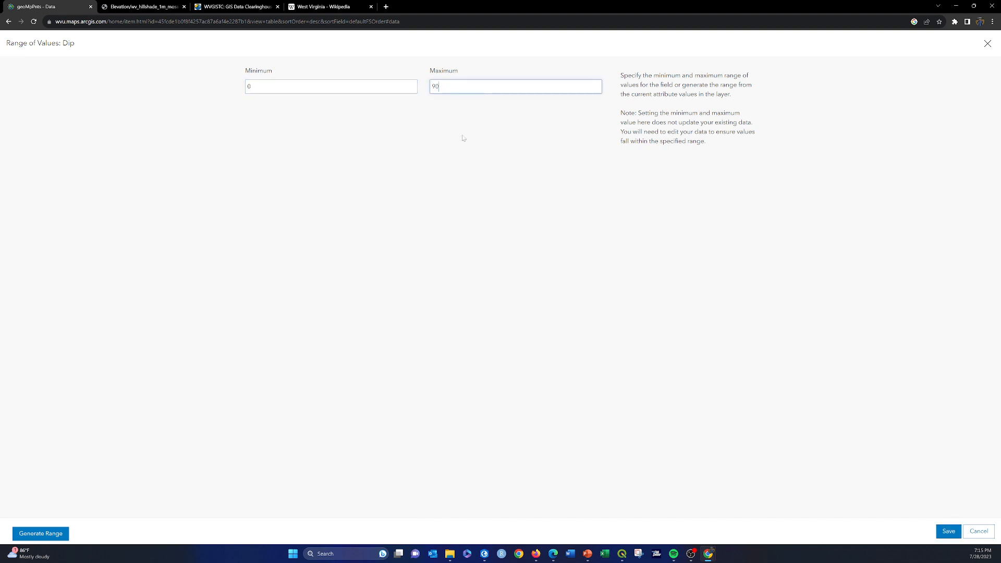
click(466, 144)
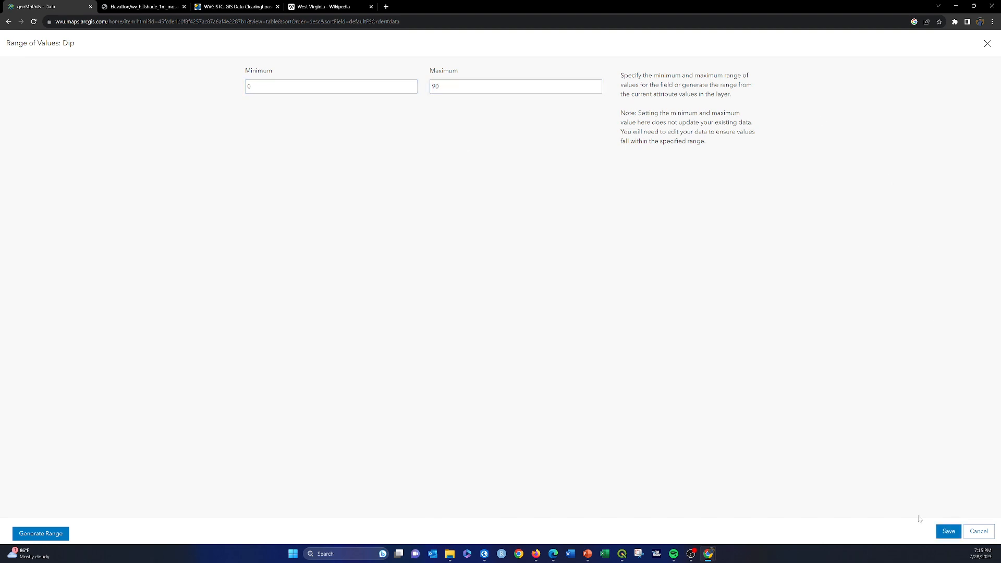
click(949, 531)
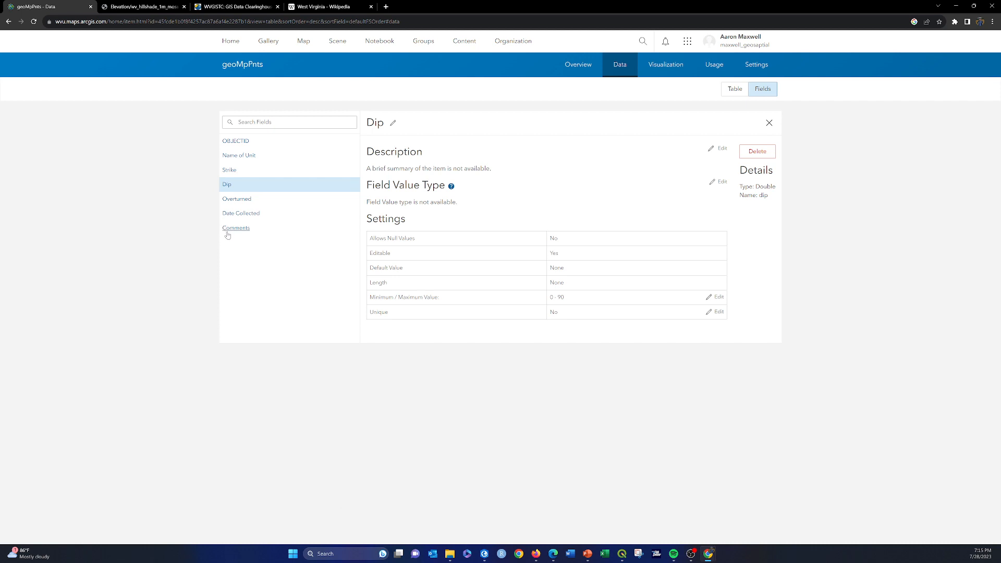
Start creating a list of values for the Overturned field
click(236, 202)
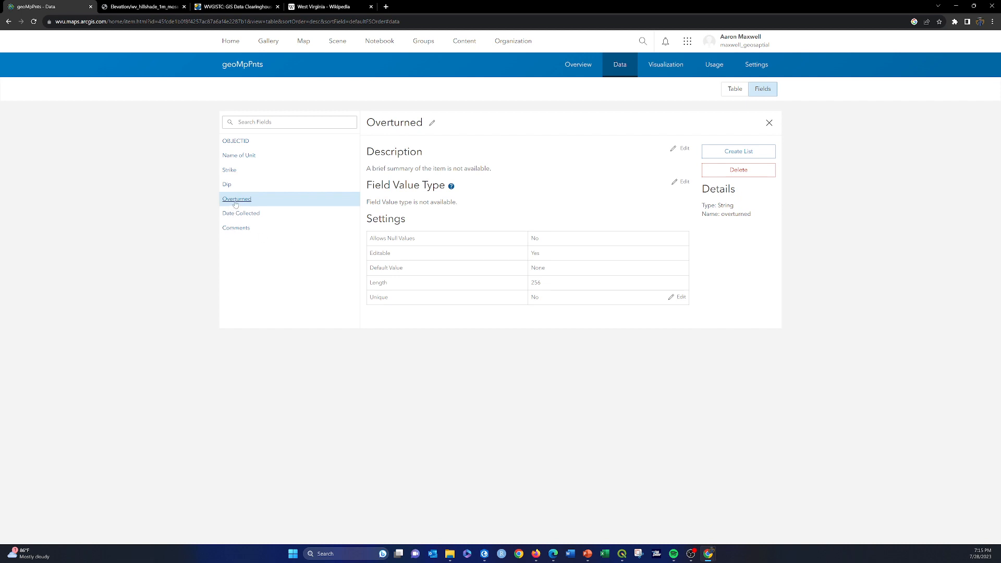
click(741, 156)
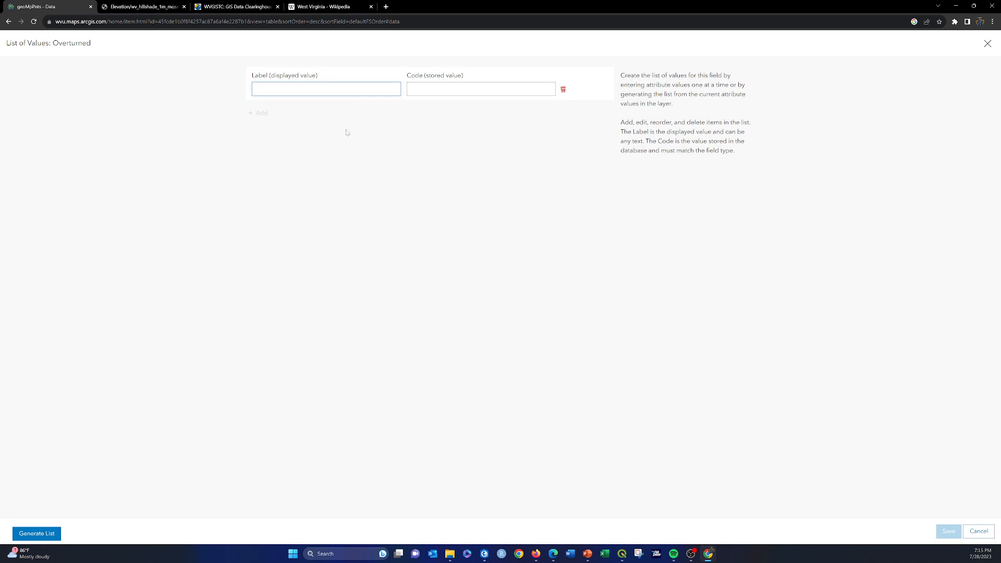
key(Down)
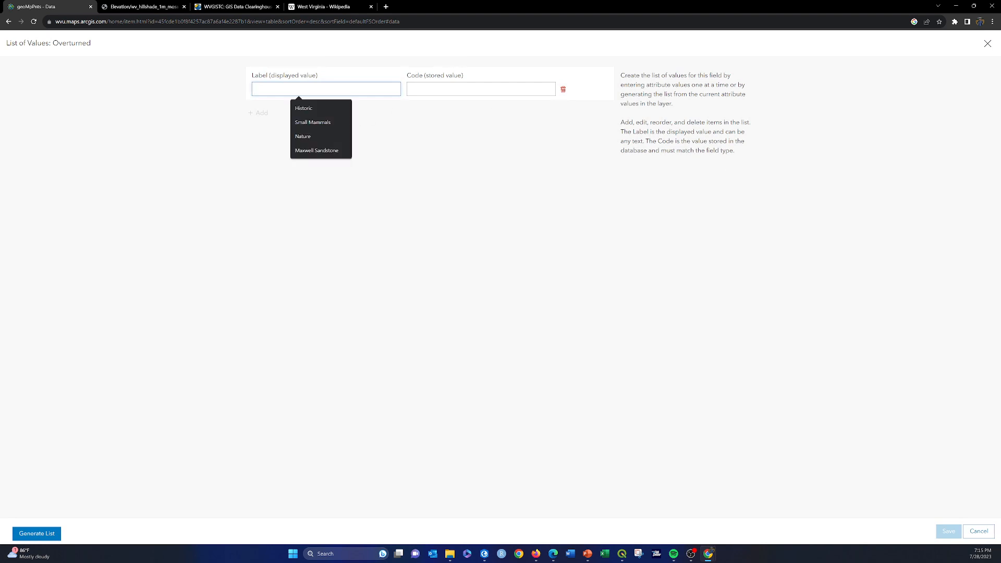
text(yE)
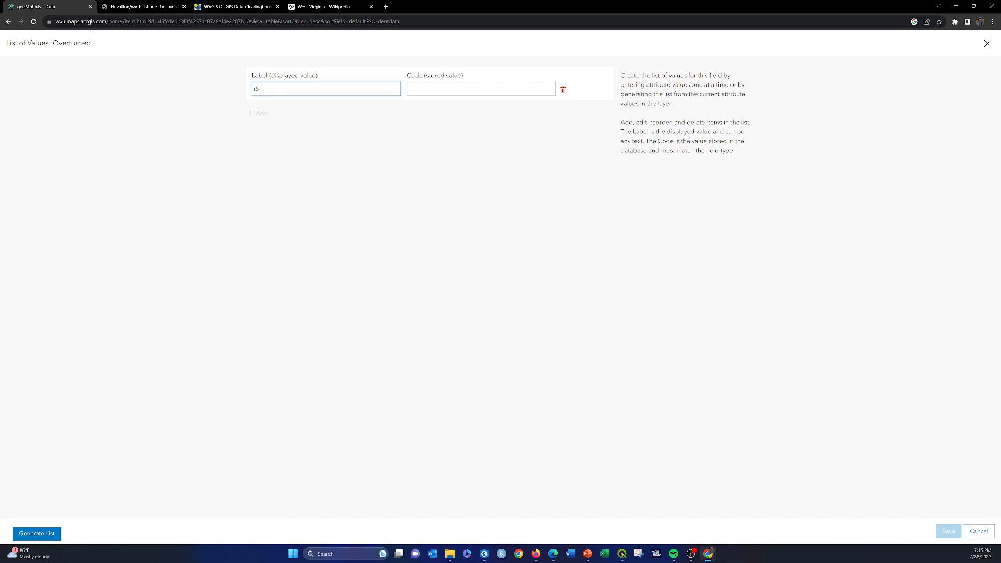
text(iS)
key(BackSpace)
key(BackSpace)
click(481, 89)
text(Is)
key(BackSpace)
key(BackSpace)
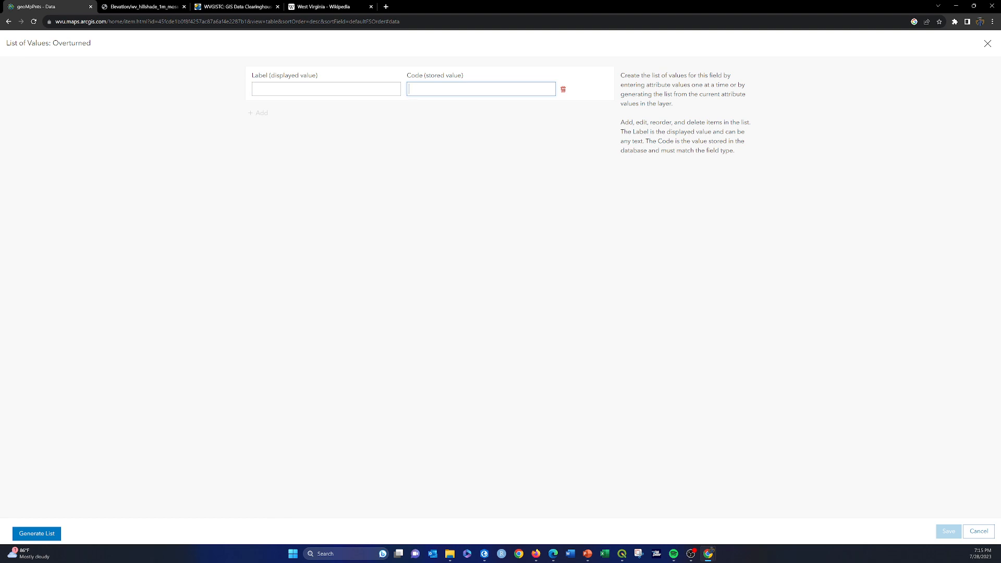
Define the first Overturned list value with the label Is Overturned and the code yes
click(292, 88)
text(Is Over)
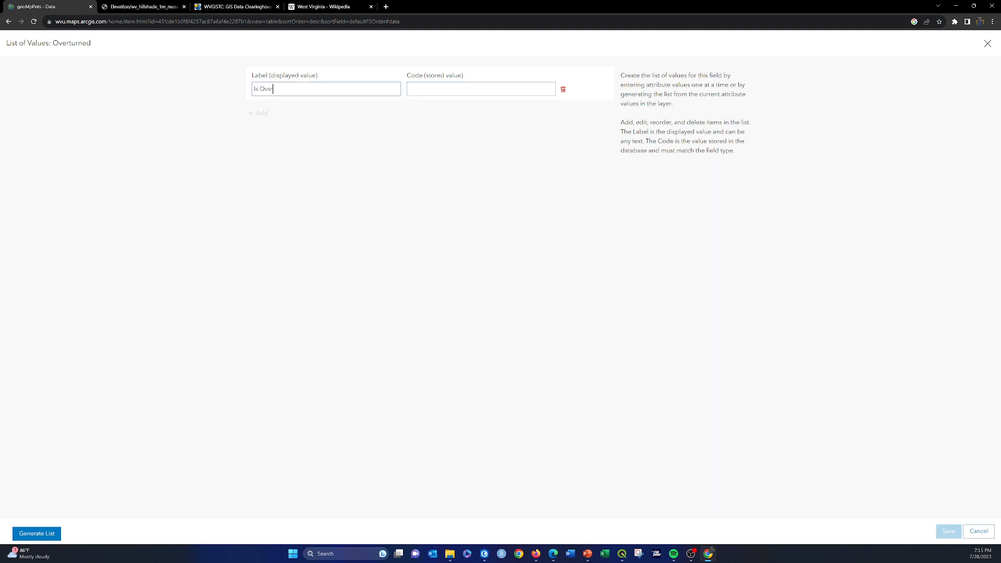
text(turned)
key(Tab)
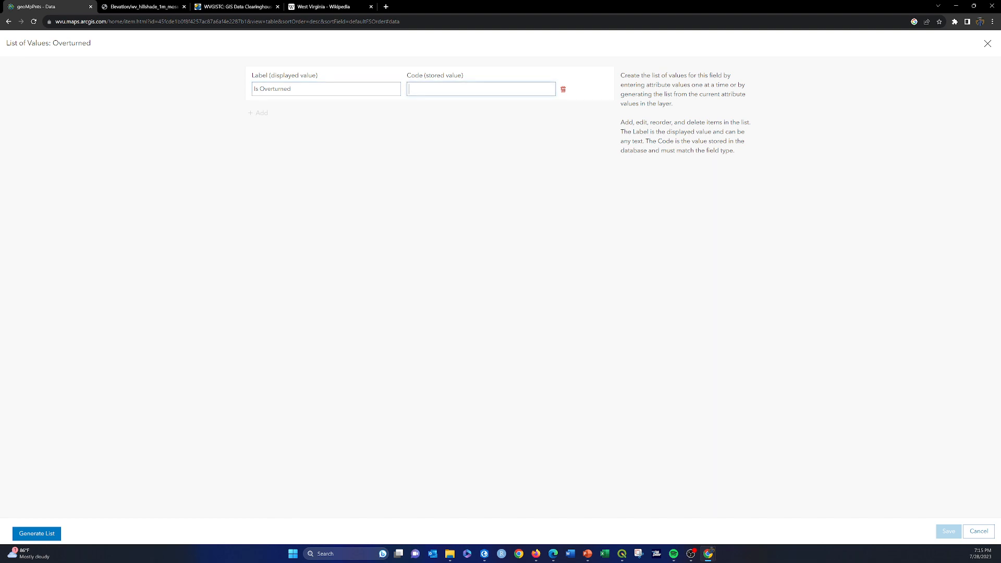
text(yes)
Add a second list value labelled Is Not Overturned with the code no, and save the Overturned list
click(262, 113)
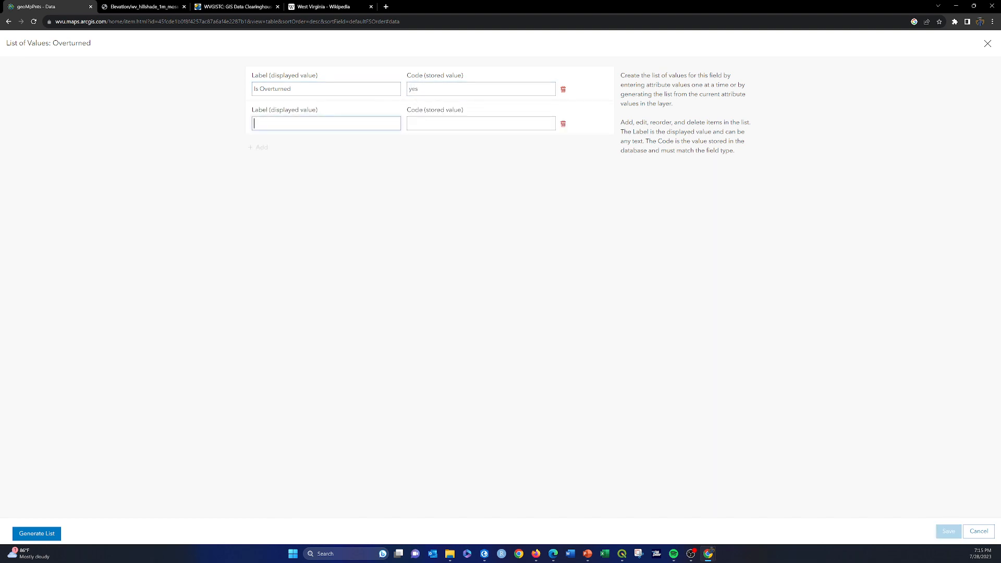
text(Is Not Overturned)
key(Tab)
text(no)
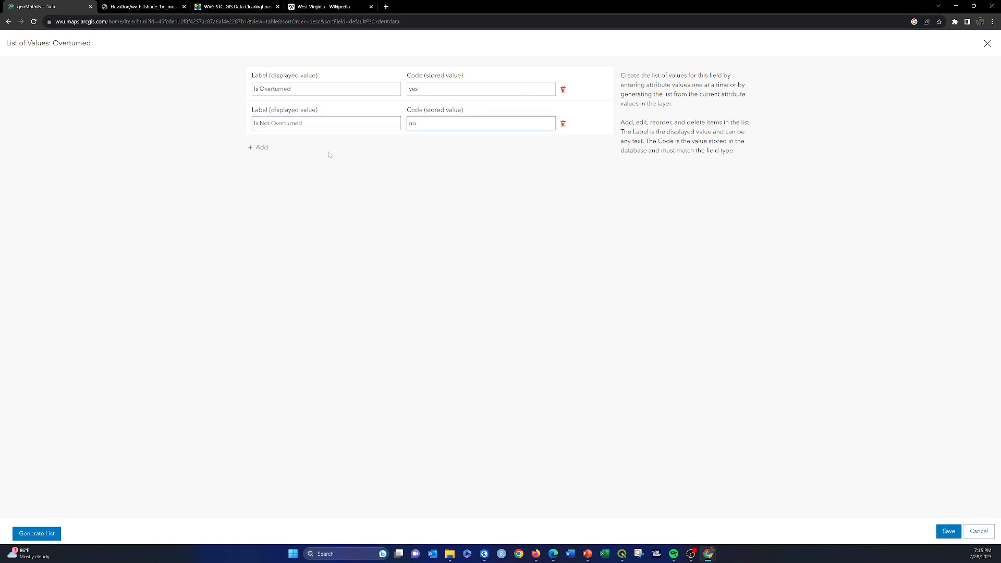
click(394, 160)
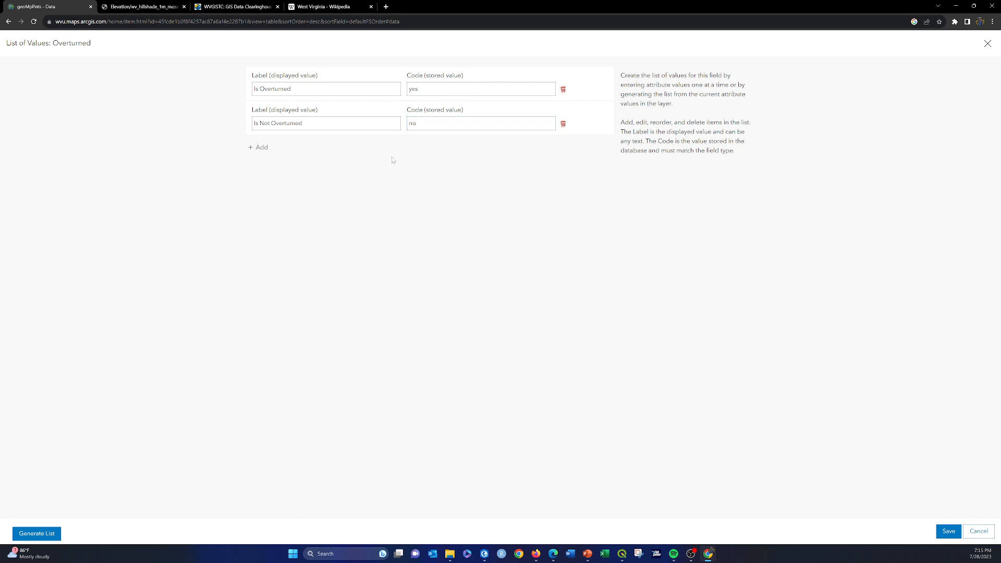
click(947, 533)
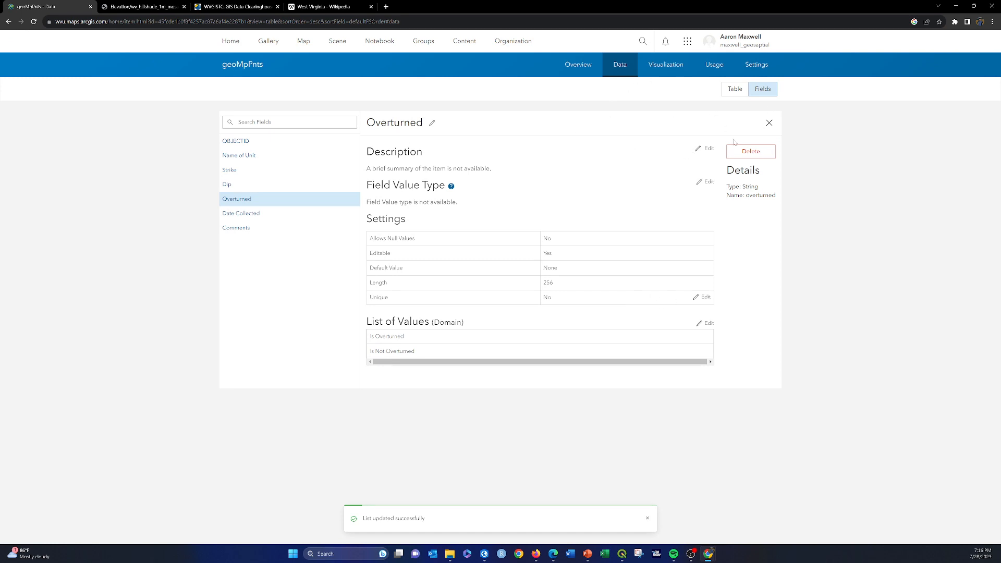
Review the geoMpPnts item overview and the details page of its point layer
click(575, 67)
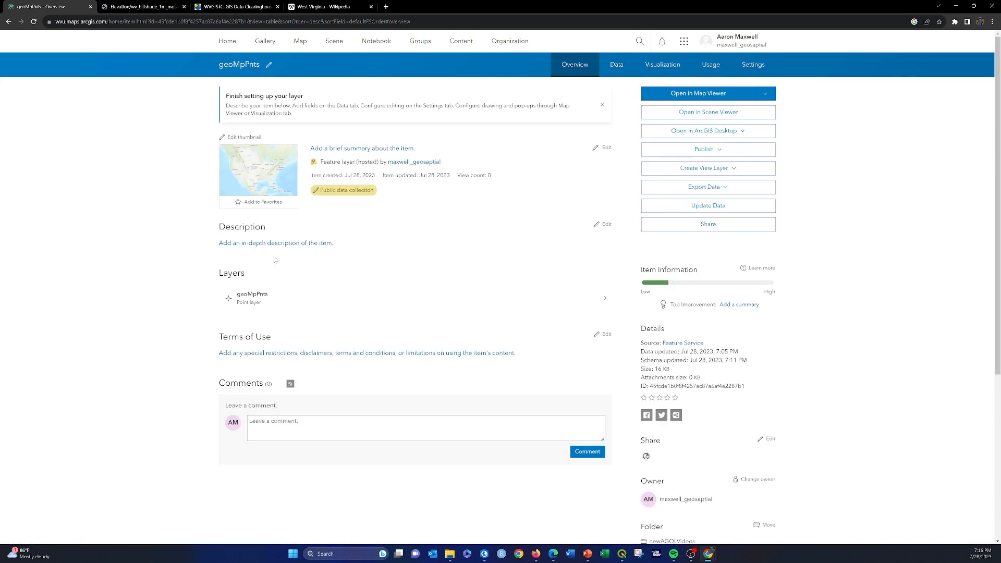
click(247, 302)
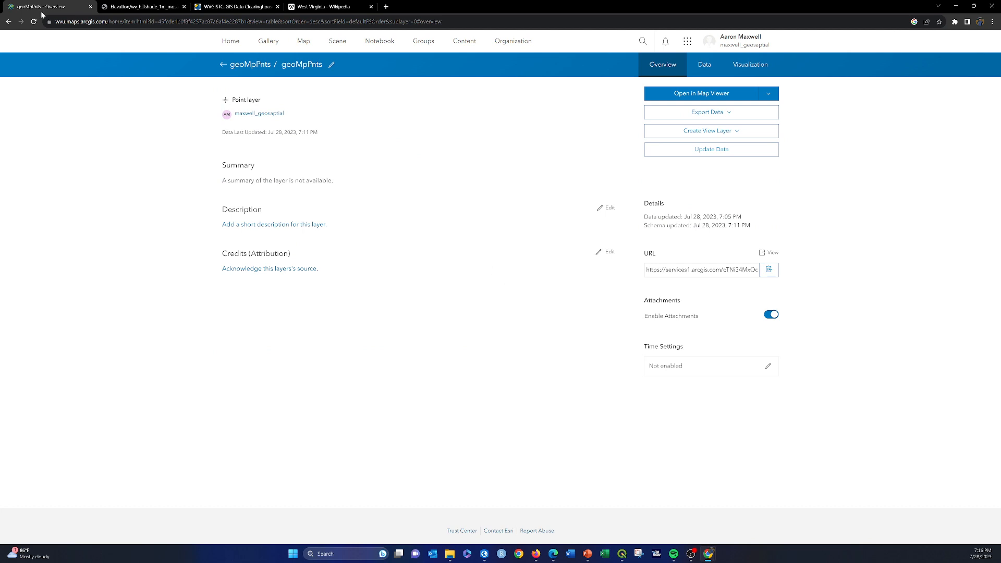
click(9, 22)
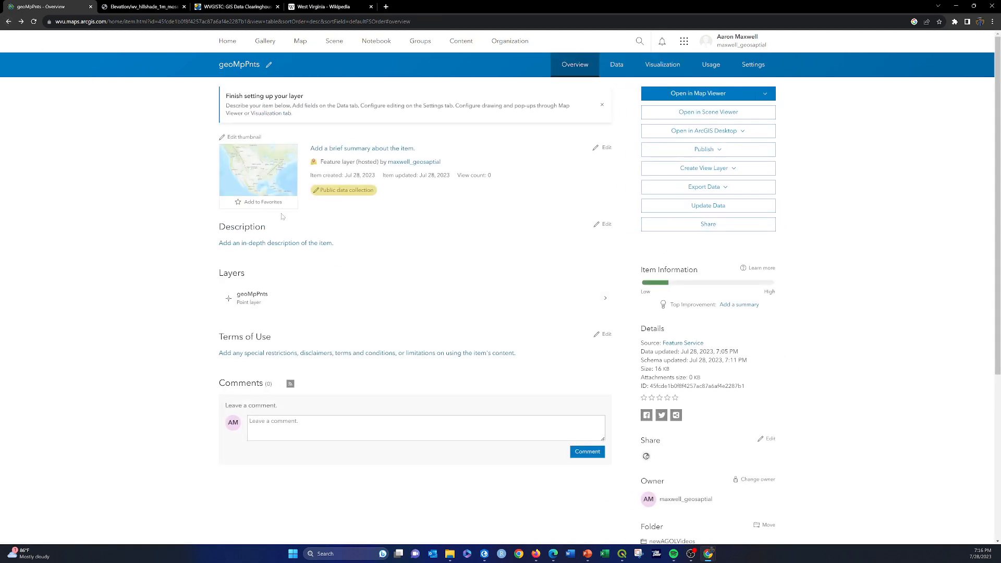
click(247, 302)
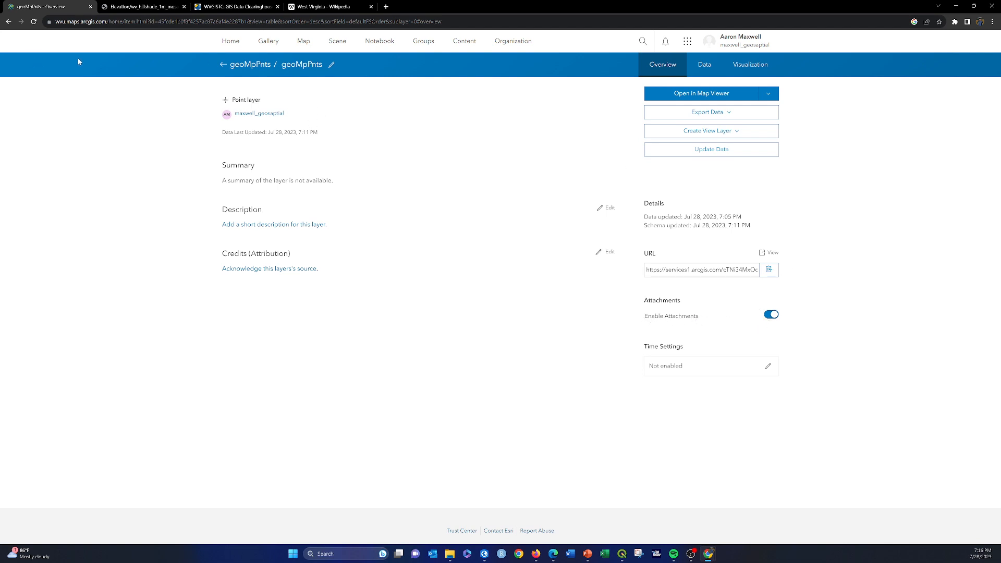
click(7, 21)
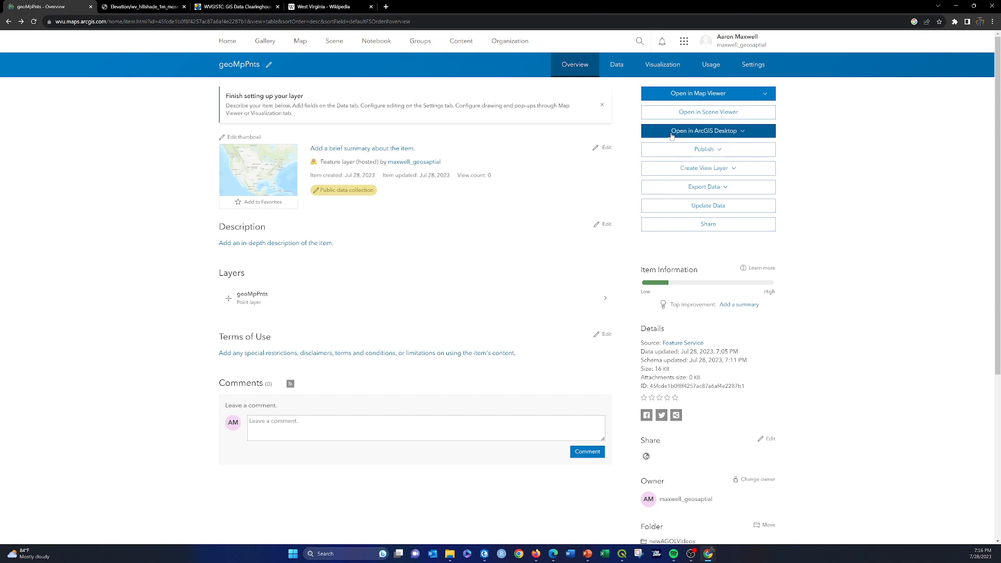
Open the layer in Map Viewer and style it by the Name of Unit field with Types (unique symbols)
click(694, 97)
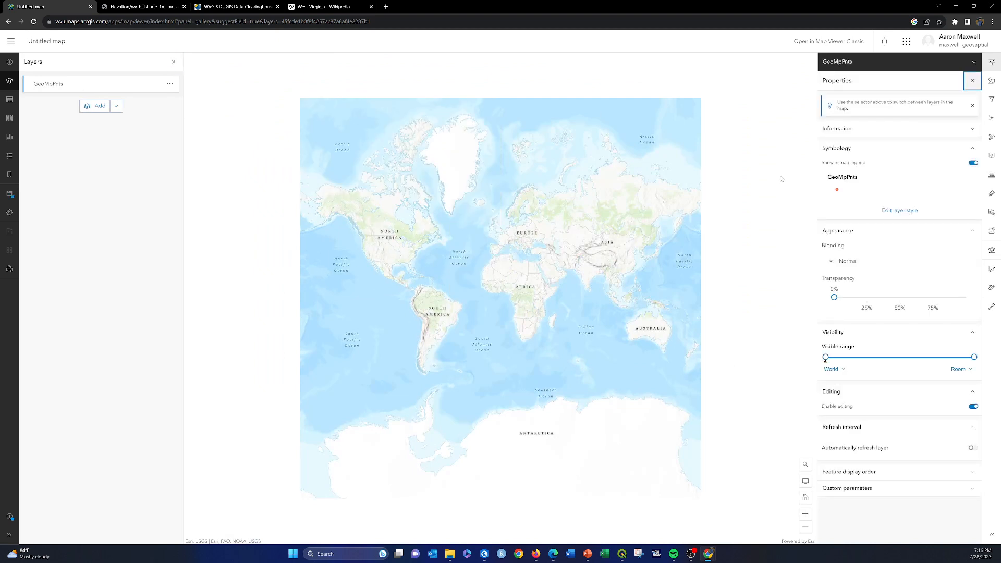
click(897, 211)
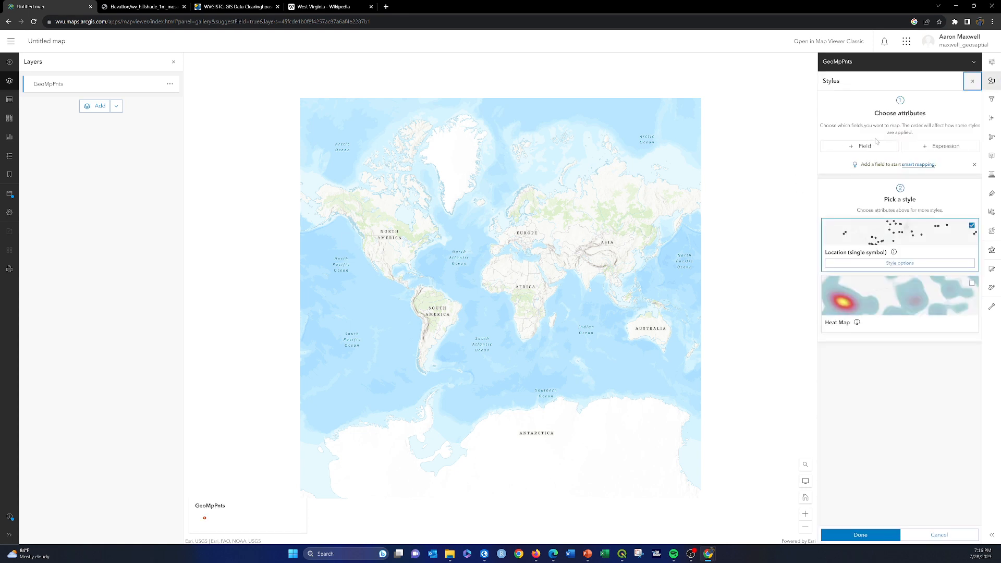
click(866, 147)
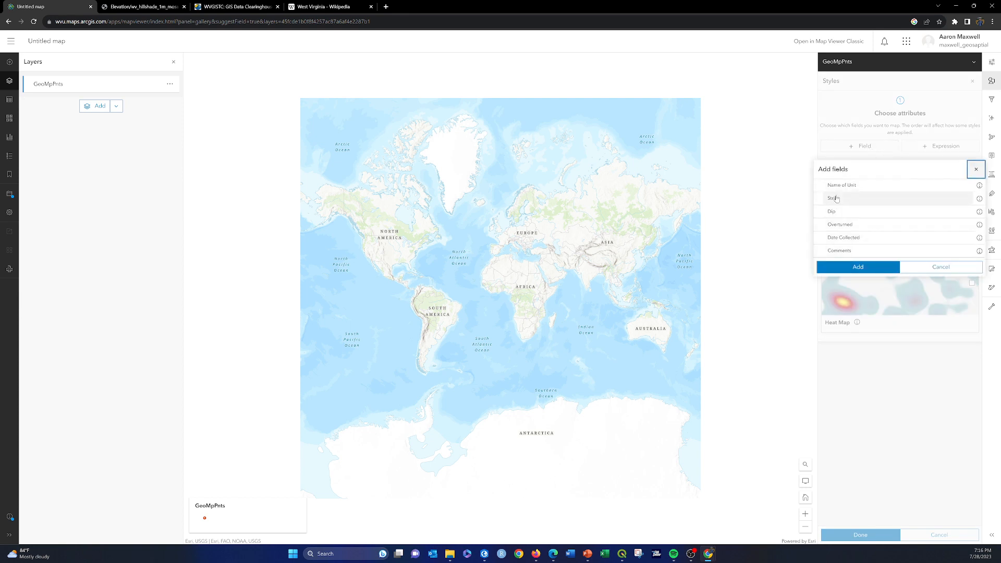
click(841, 188)
click(858, 266)
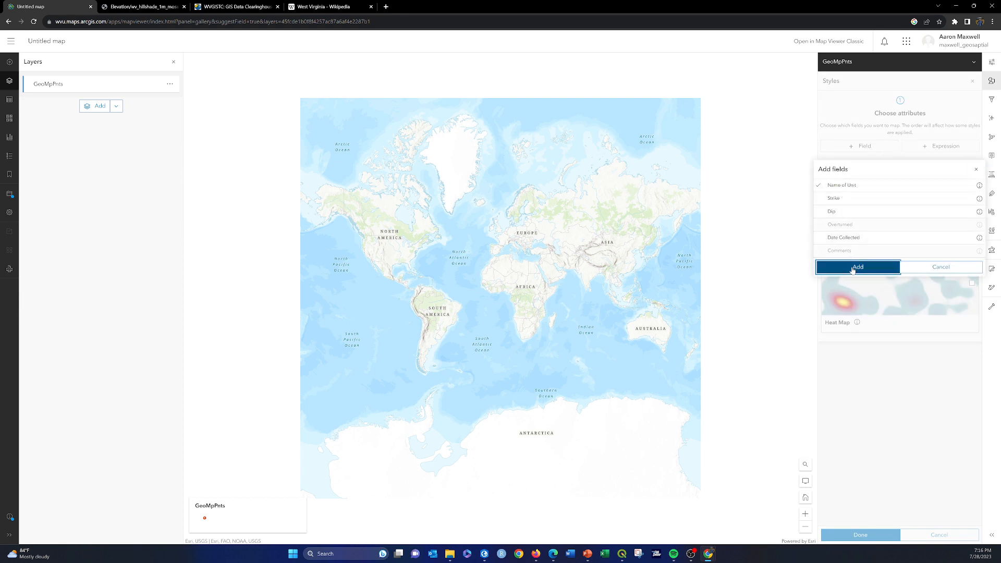
click(858, 269)
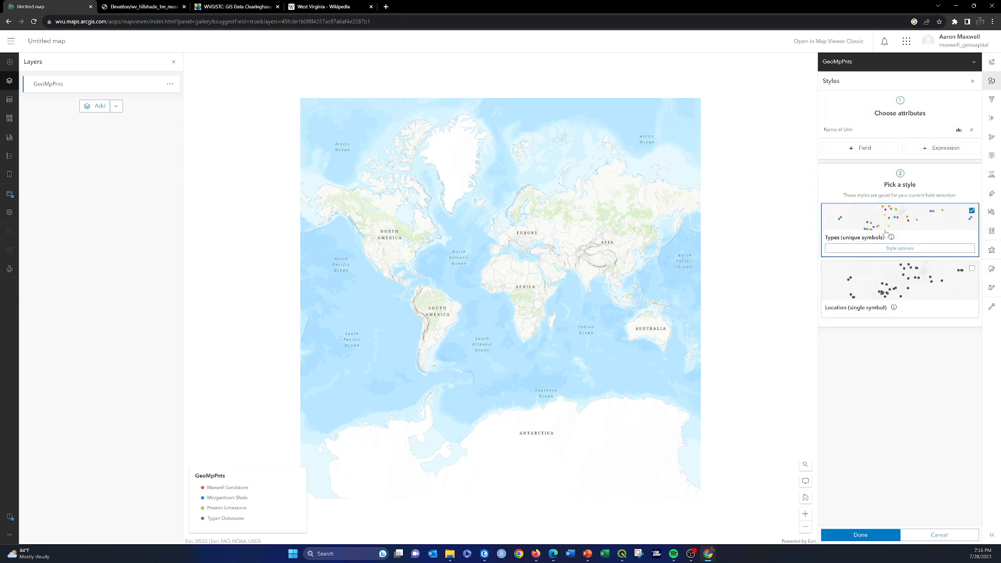
click(866, 247)
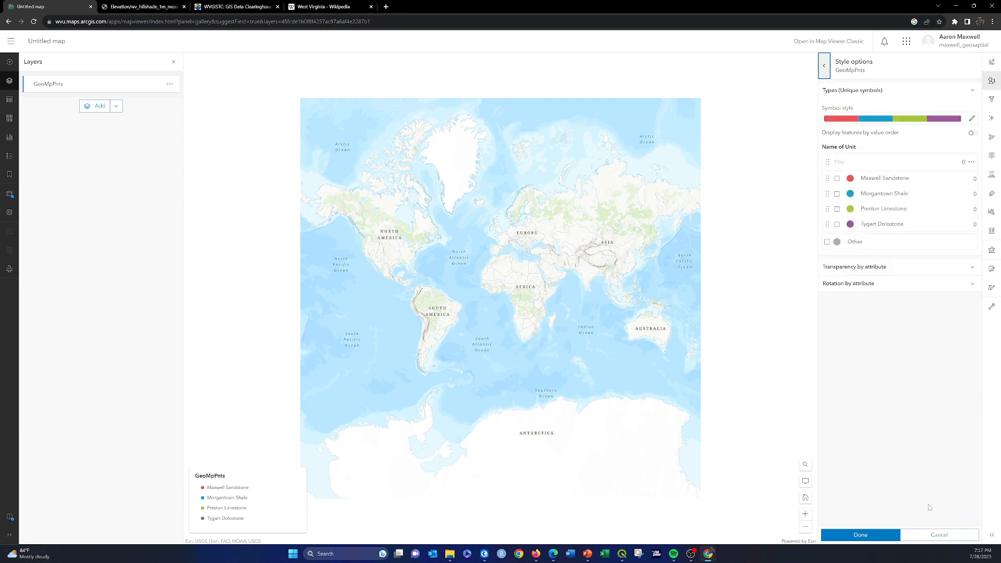
click(852, 537)
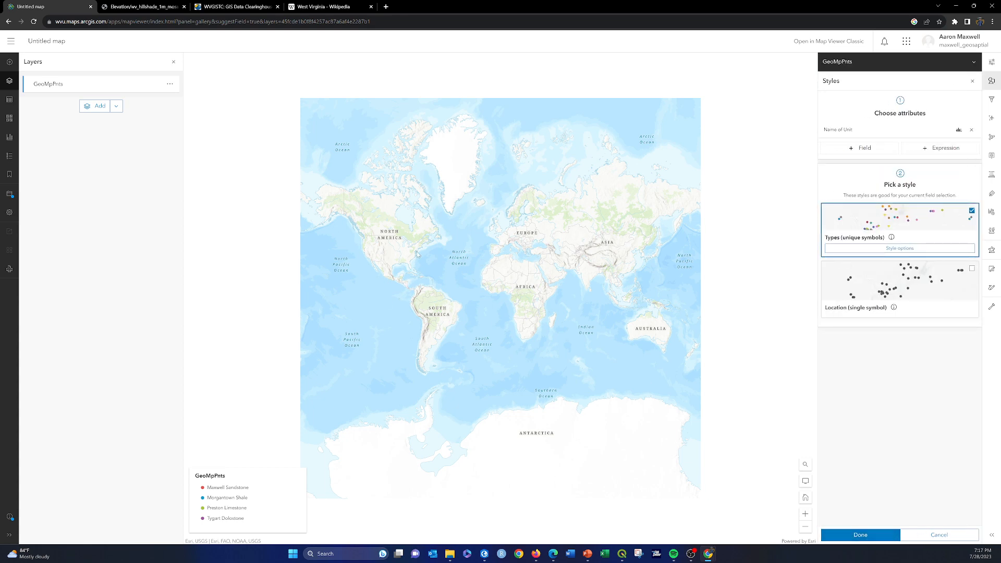
Change the map's basemap to Imagery
scroll(417, 254, up, 4)
click(7, 119)
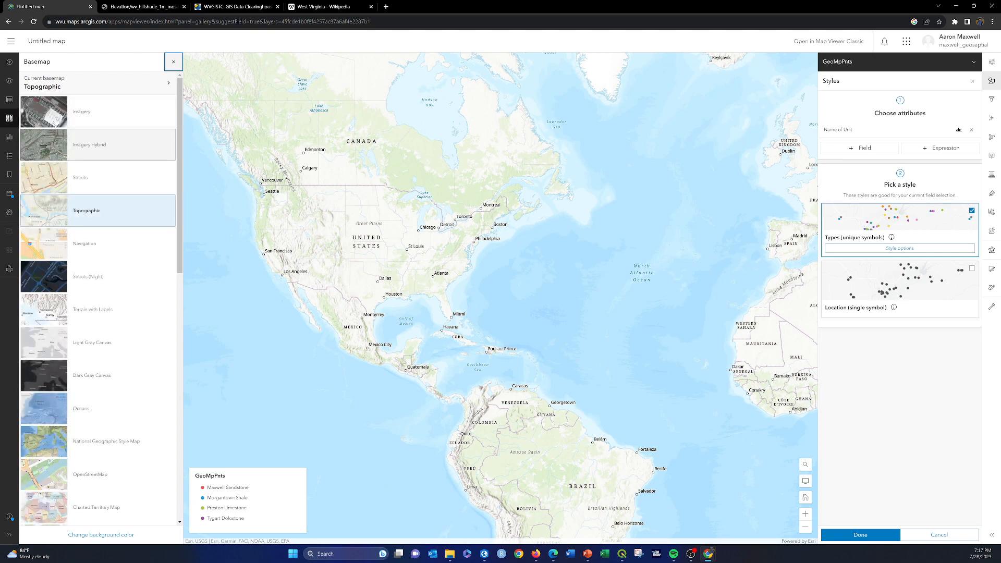
click(57, 120)
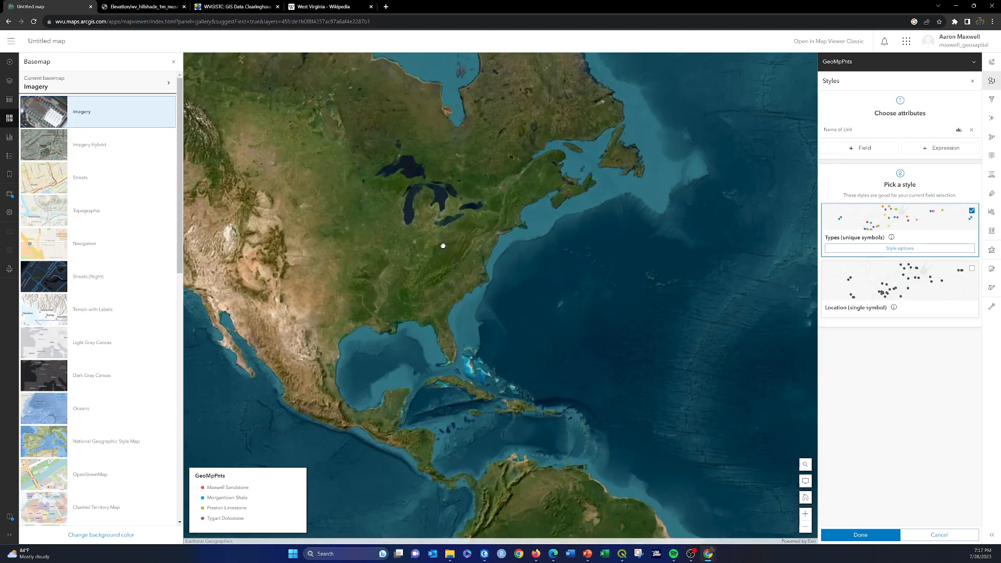
Finish the layer styling and place a new GeoMpPnts point just east of the dark river, south of the green lake in northern West Virginia
scroll(444, 247, up, 8)
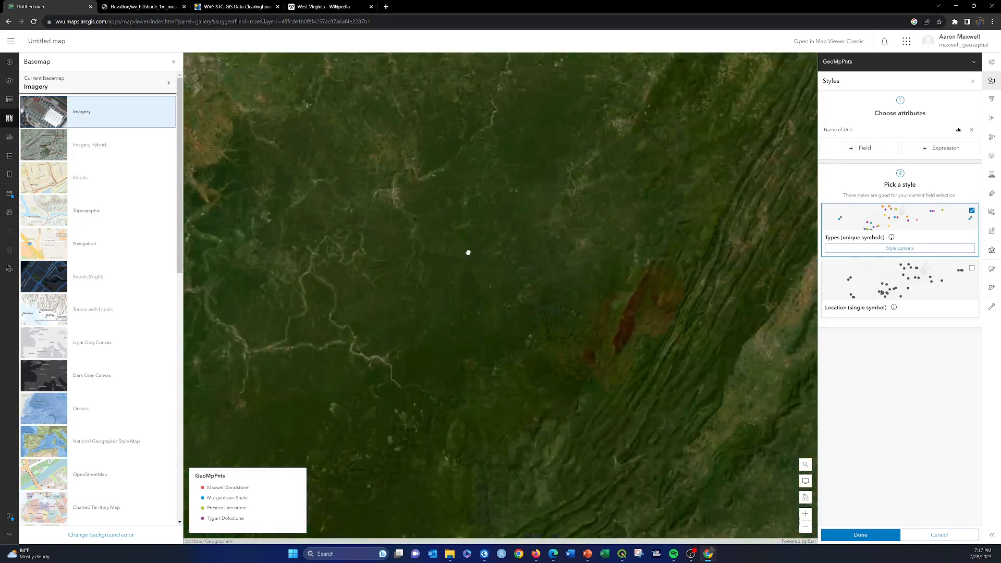
scroll(469, 252, up, 3)
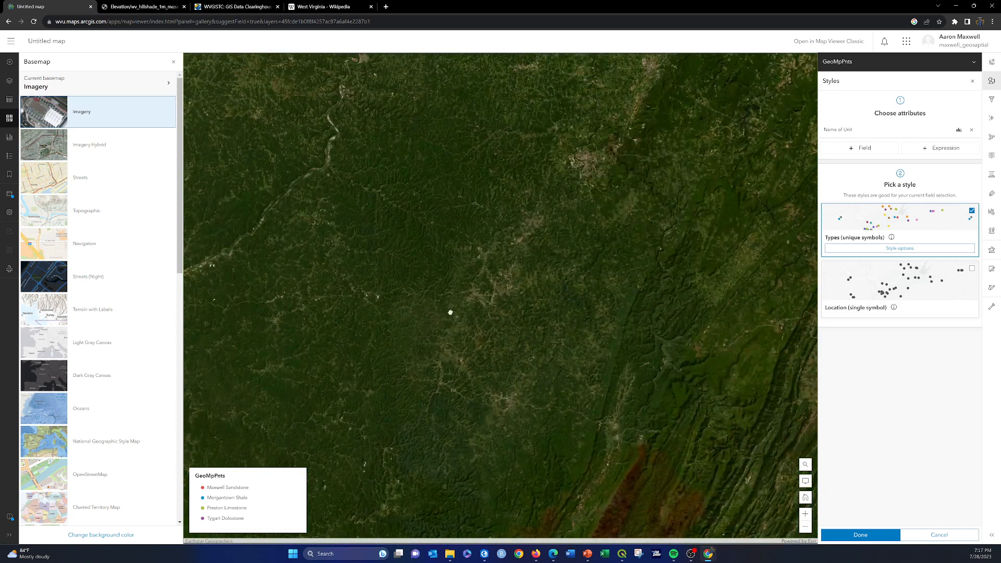
drag(451, 312, 393, 255)
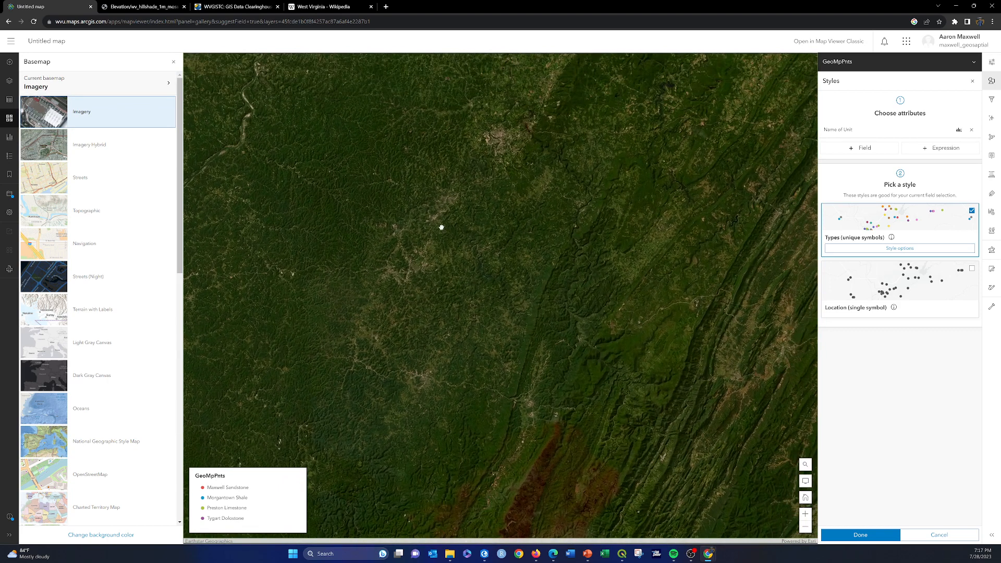
scroll(510, 187, up, 5)
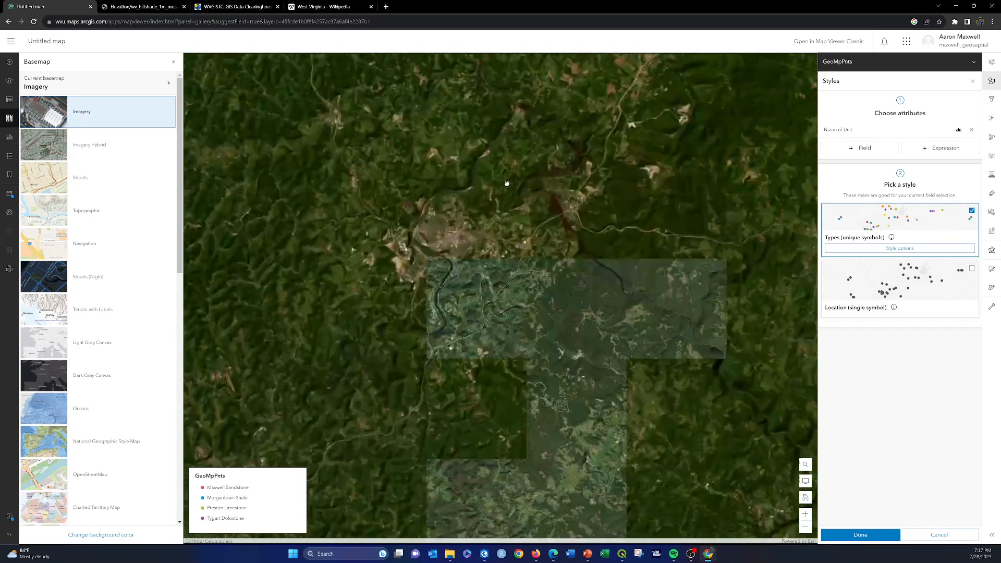
scroll(507, 184, up, 5)
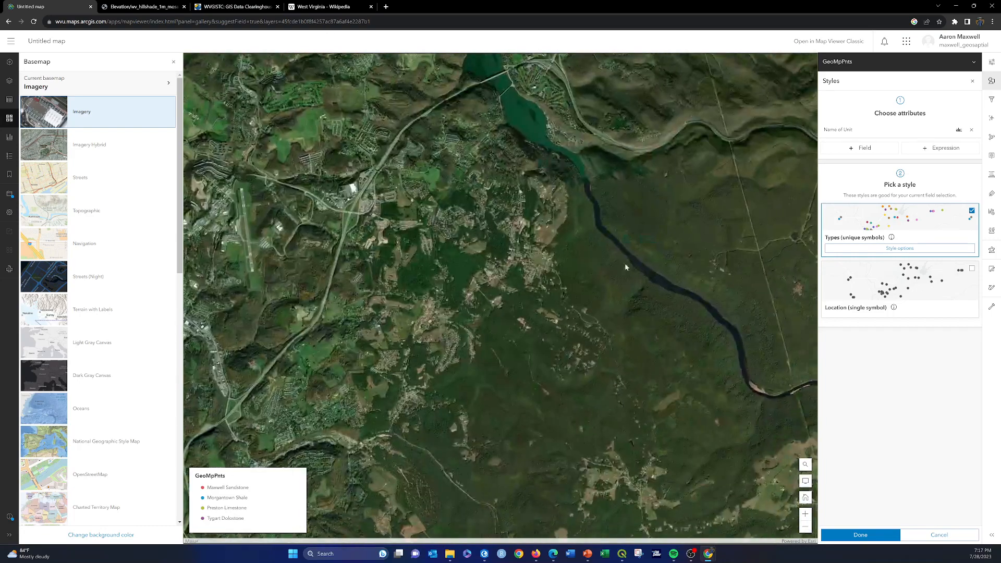
drag(626, 267, 493, 248)
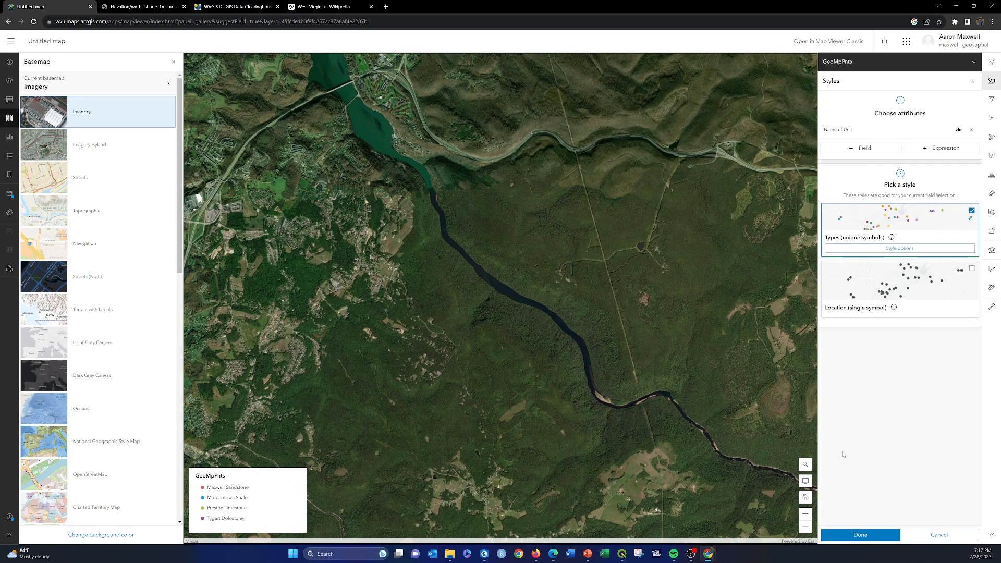
click(861, 536)
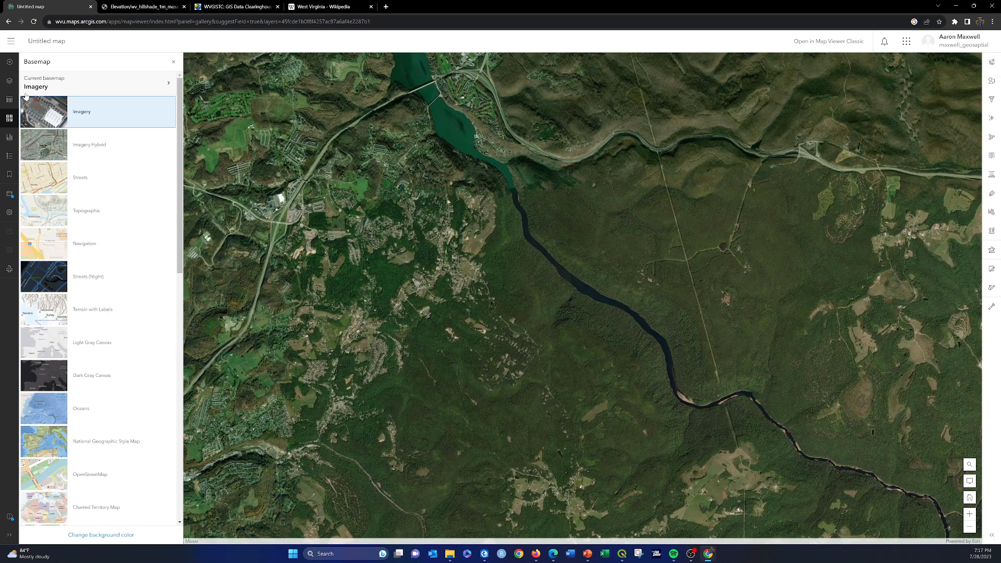
click(10, 84)
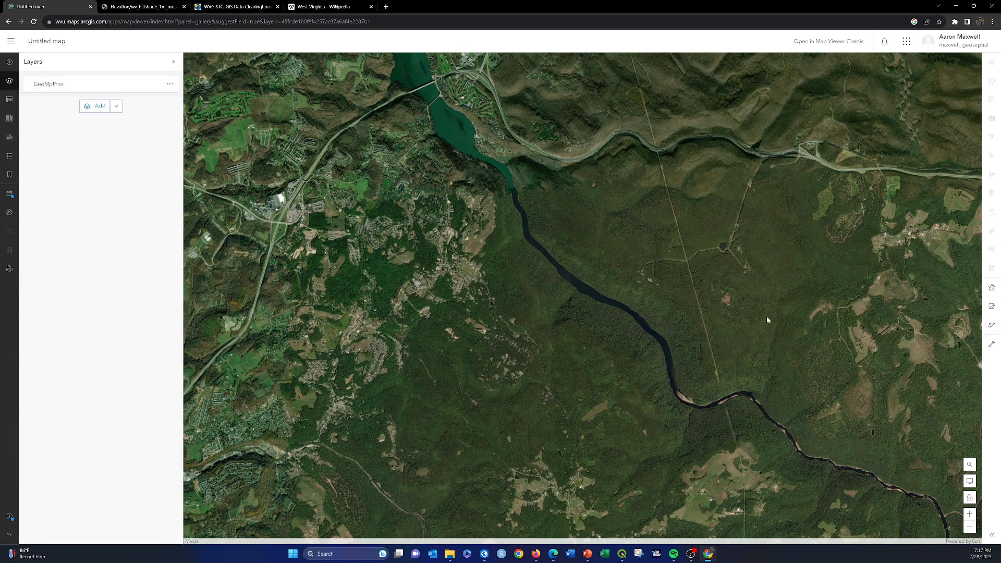
click(992, 307)
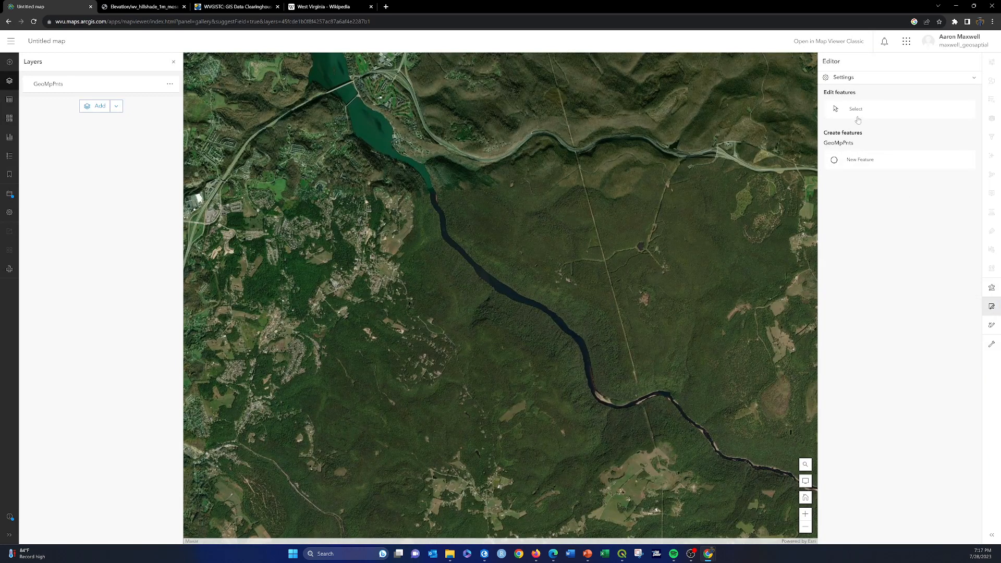
click(855, 163)
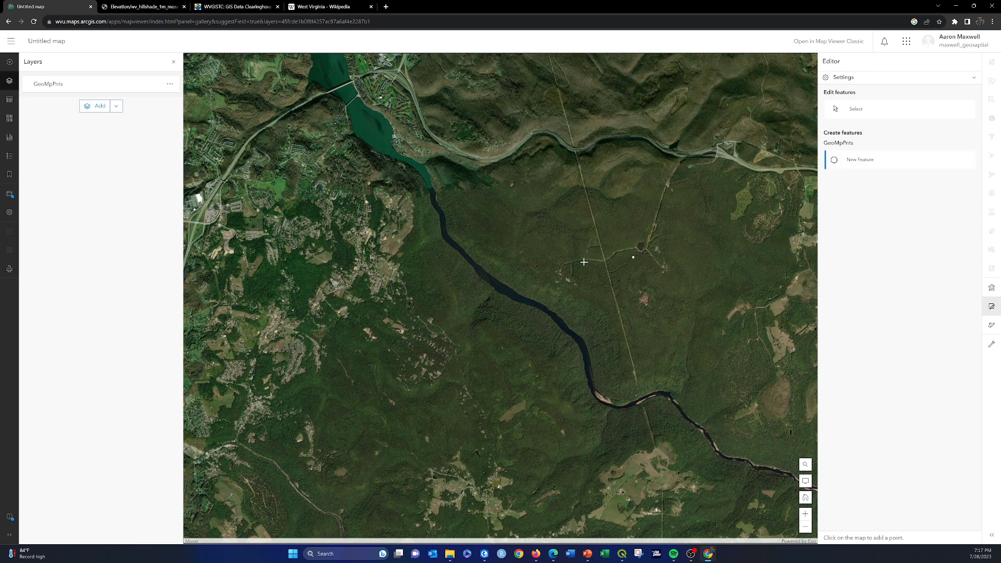
click(469, 231)
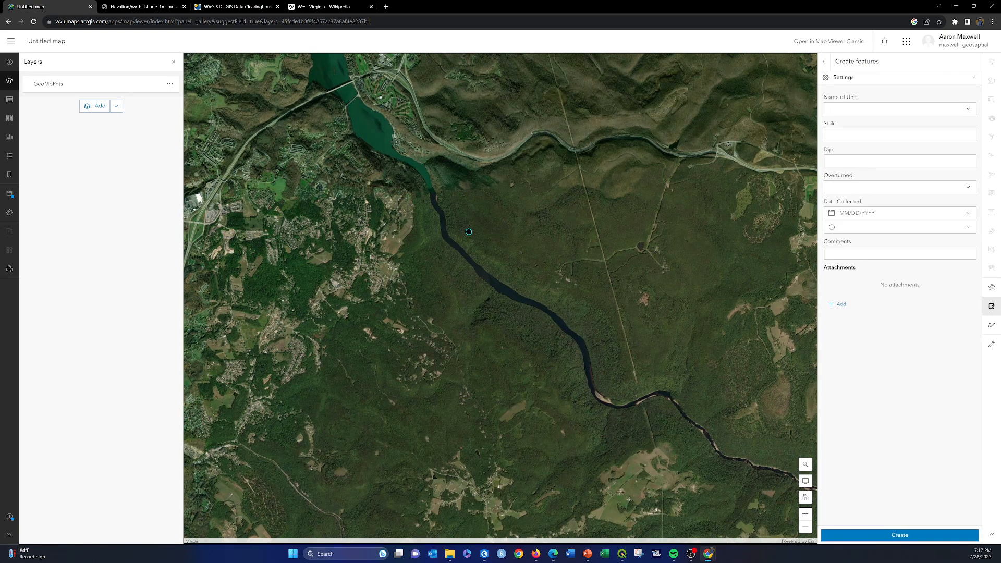
Set the new point's Name of Unit to Maxwell Sandstone and try a Strike of 400
click(966, 109)
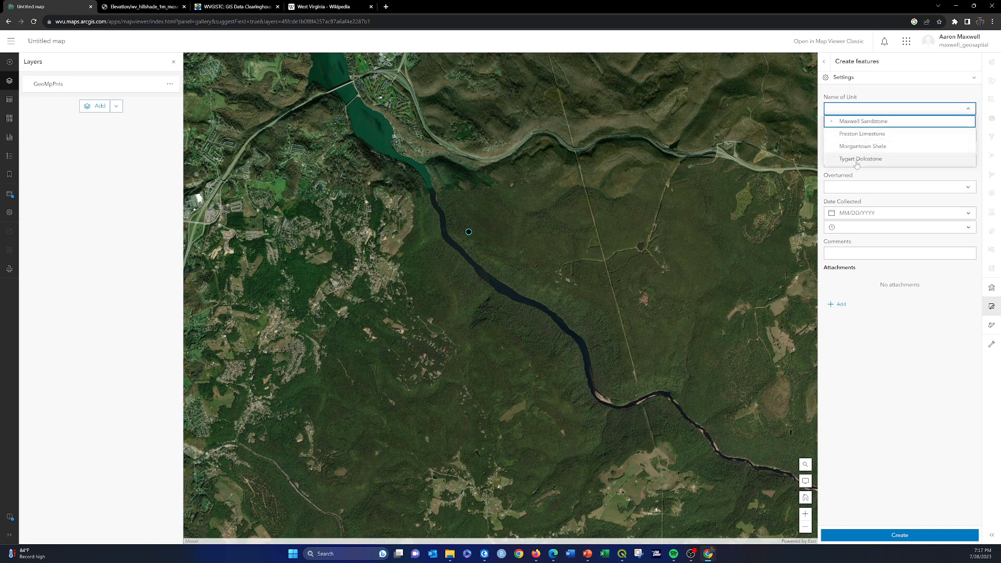
key(Return)
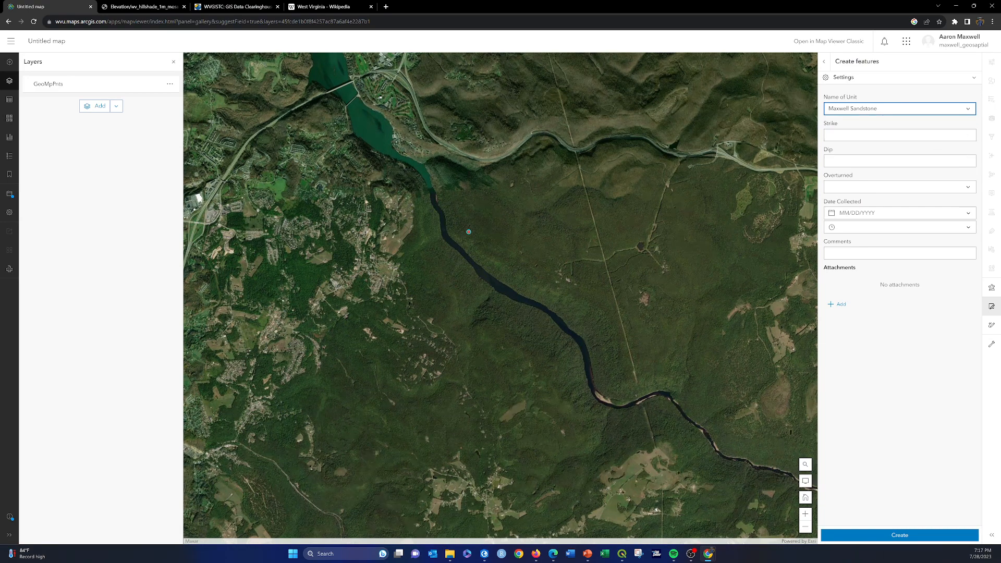
click(827, 135)
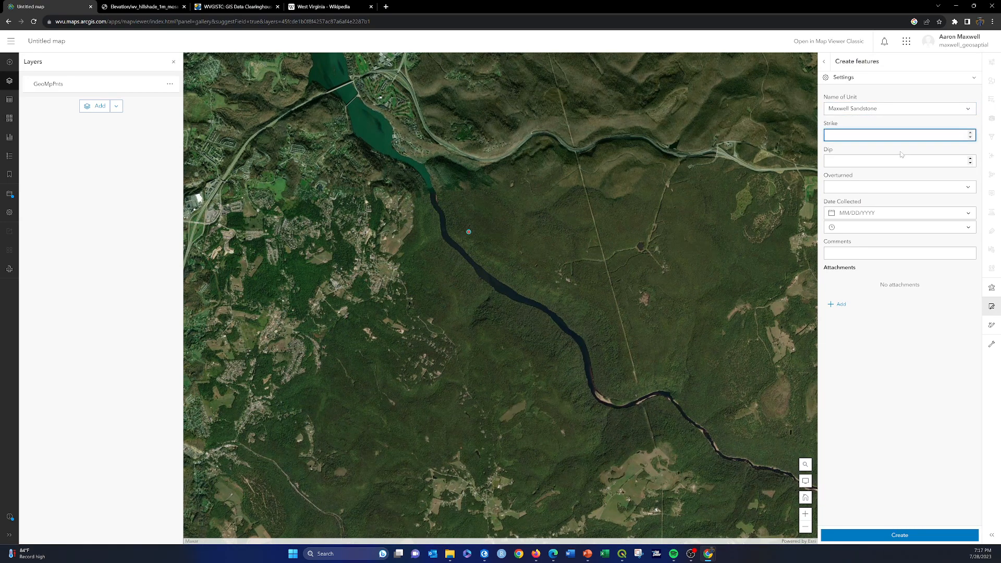
text(400)
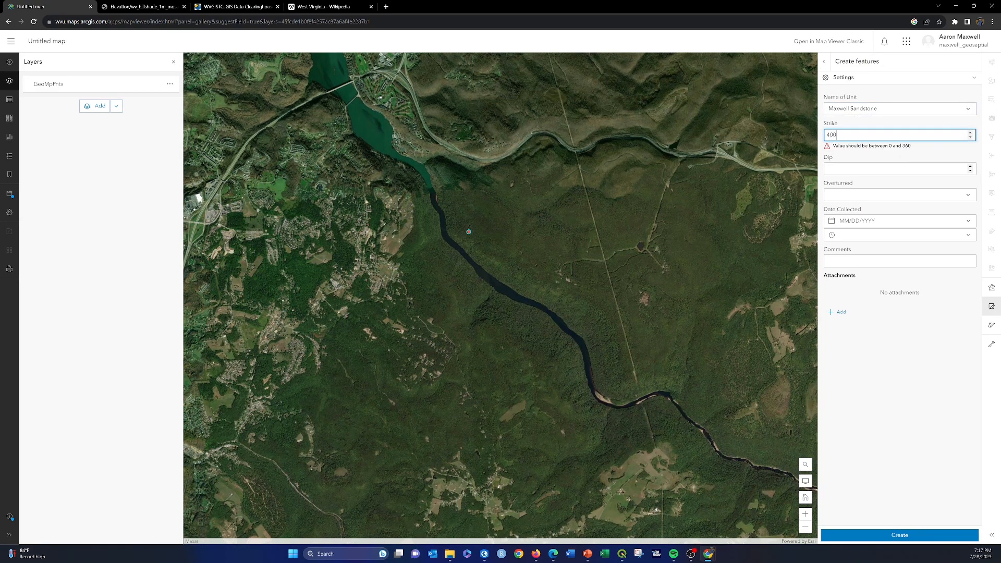
Set the new point's Strike to 70
key(BackSpace)
key(BackSpace)
key(BackSpace)
text(70)
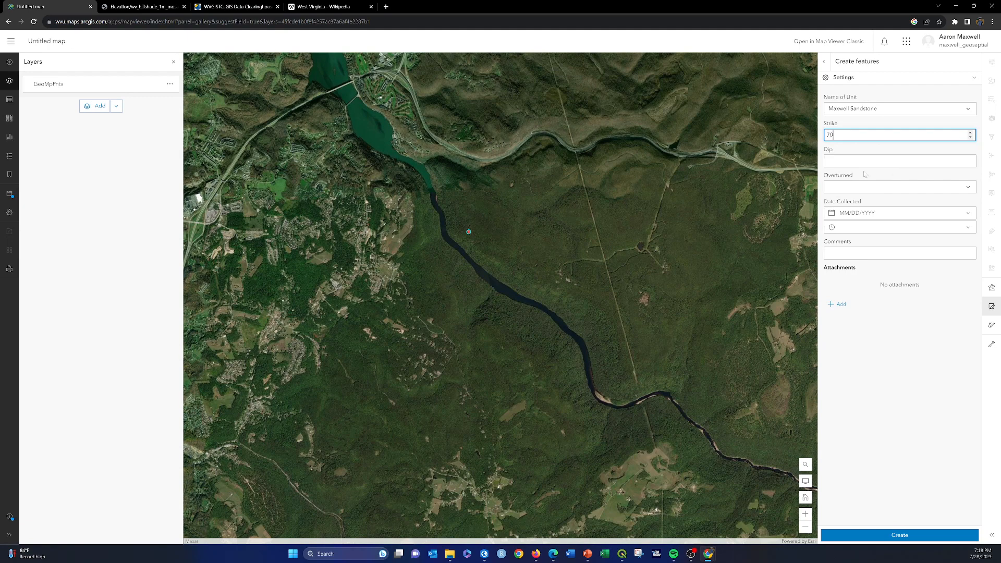
key(Tab)
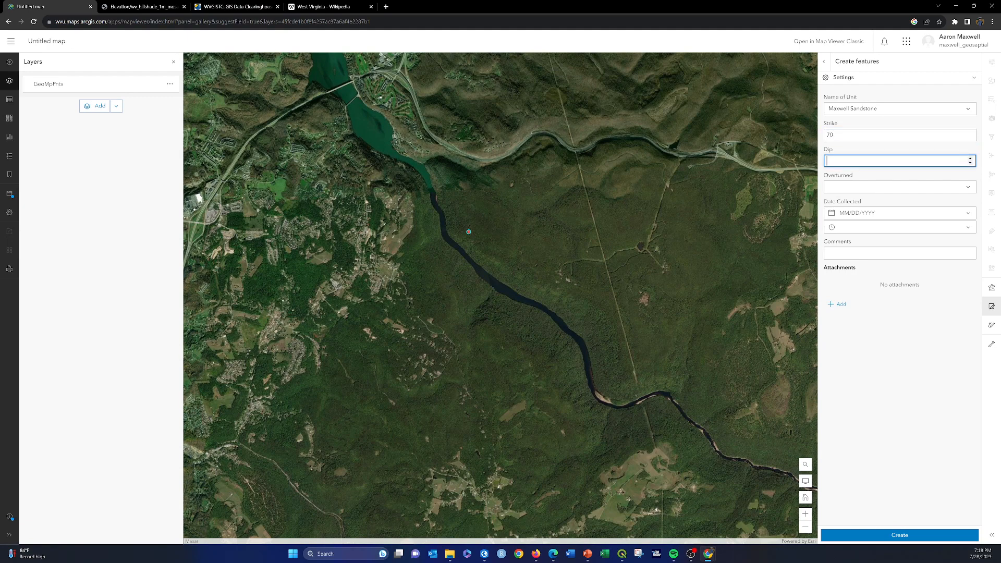
Try Dip values of 200 and -2 for the new point, and set its Dip to 13
text(2)
key(BackSpace)
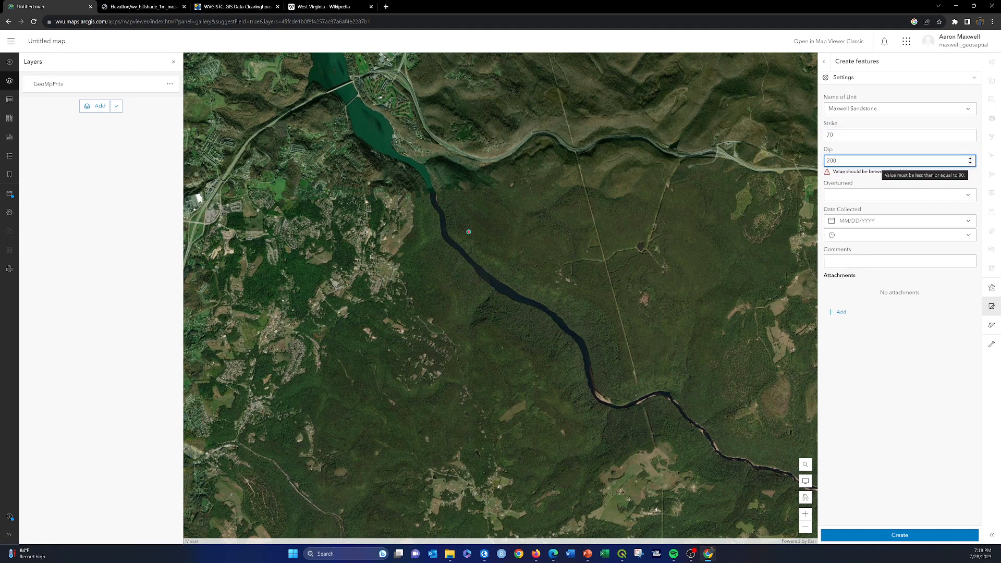
text(-2)
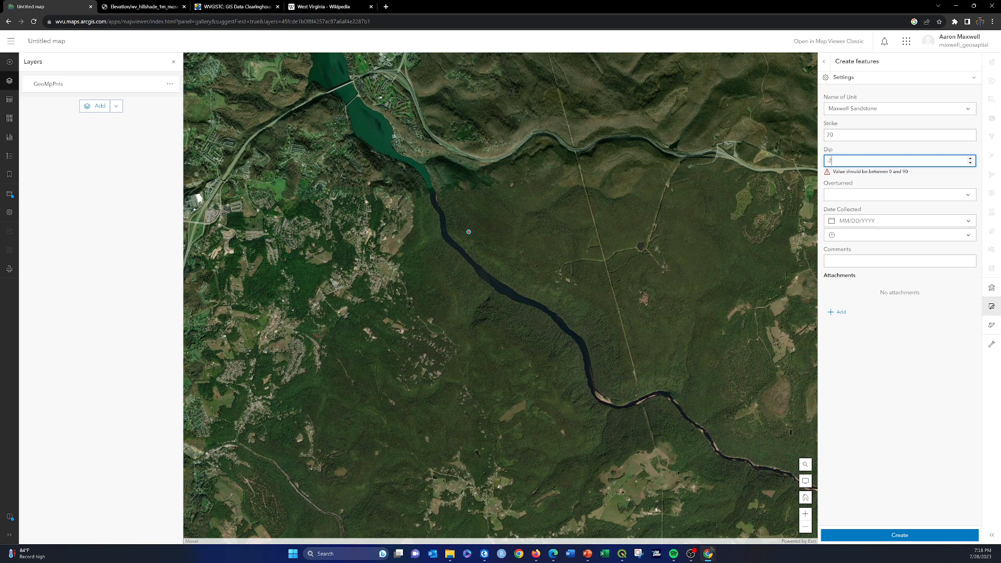
key(BackSpace)
text(13)
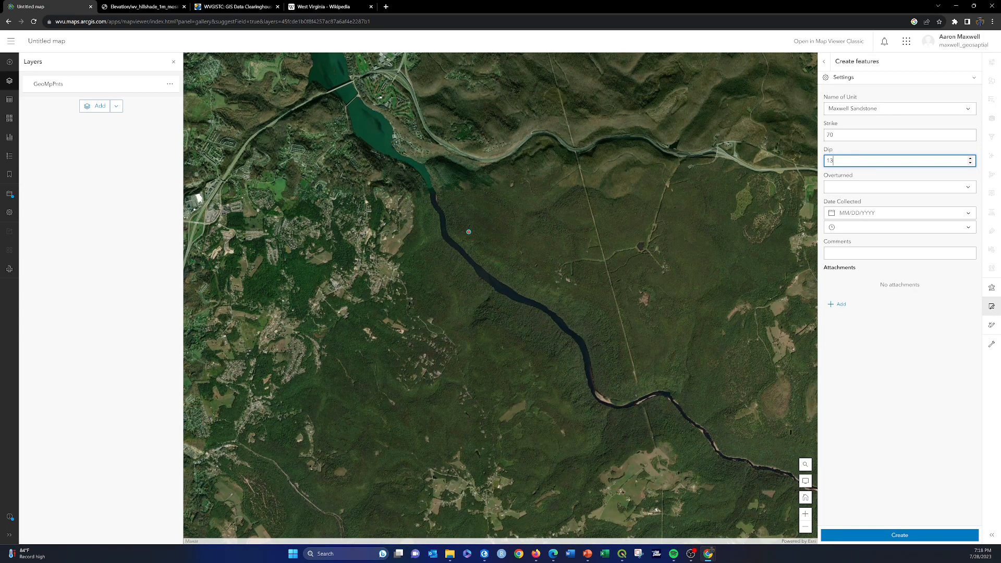
Fill in the point's remaining attributes: Overturned as Is Not Overturned, Date Collected as 7/28/2023, and Comments as "Well exposed bedding contact"
click(968, 188)
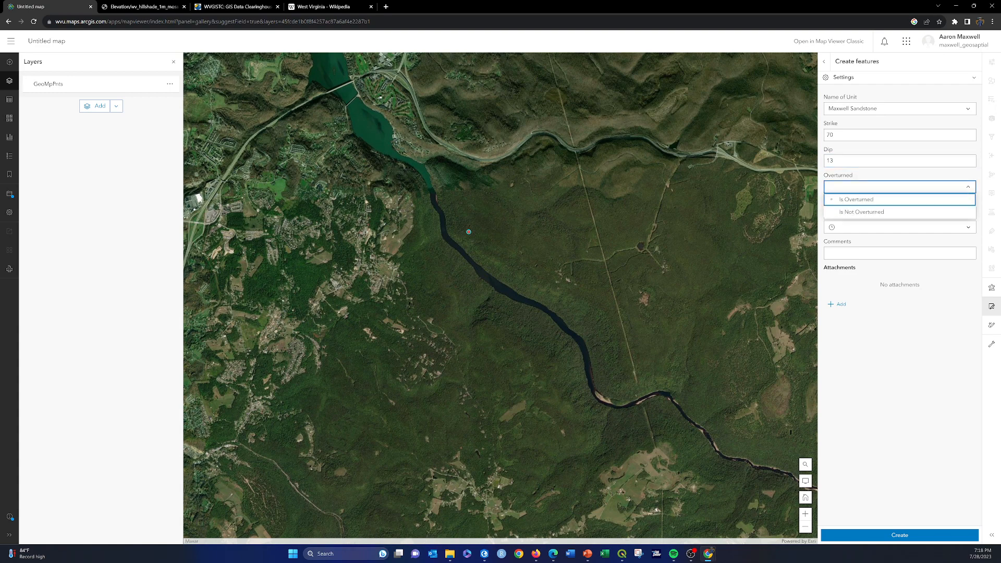
click(906, 211)
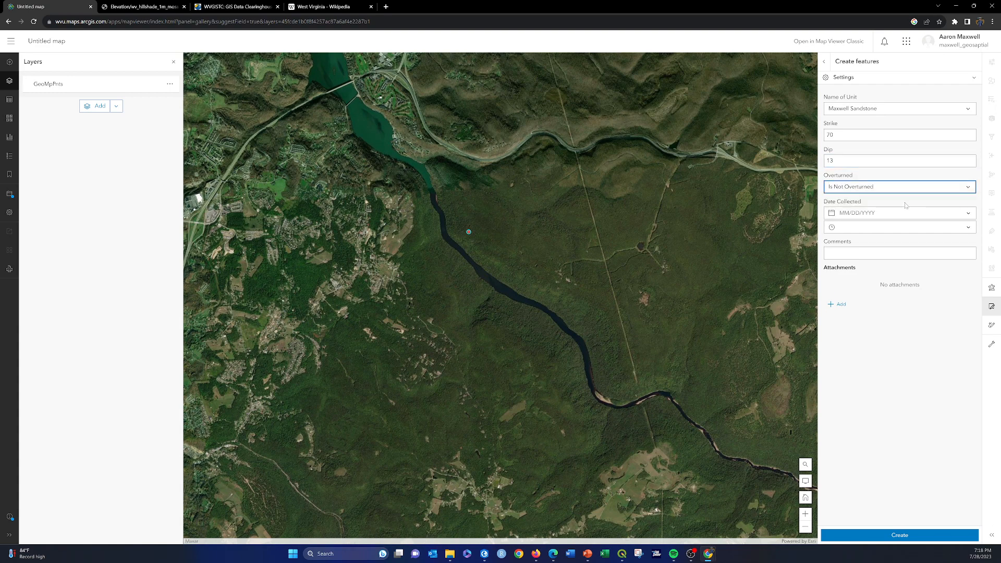
click(970, 214)
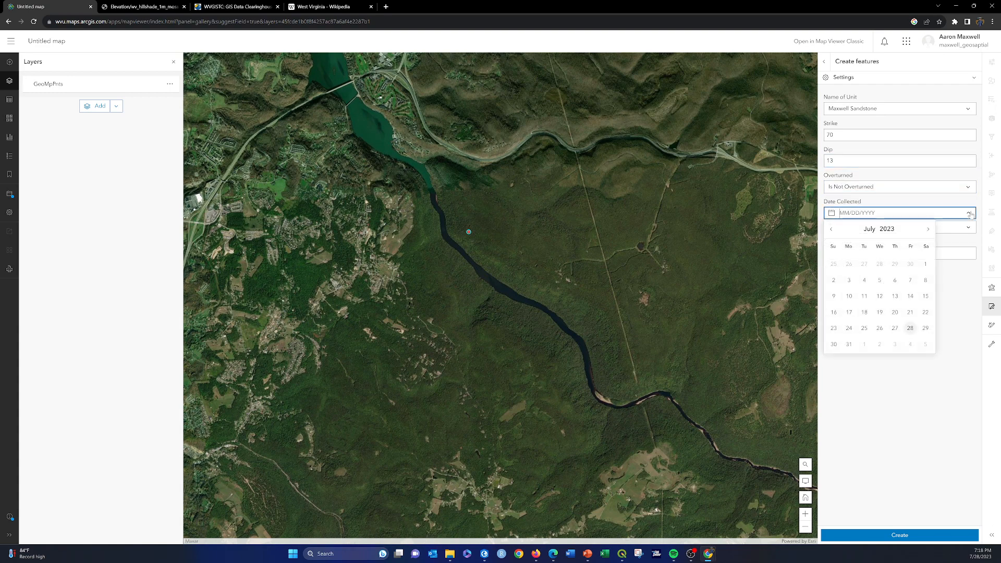
click(910, 328)
click(881, 253)
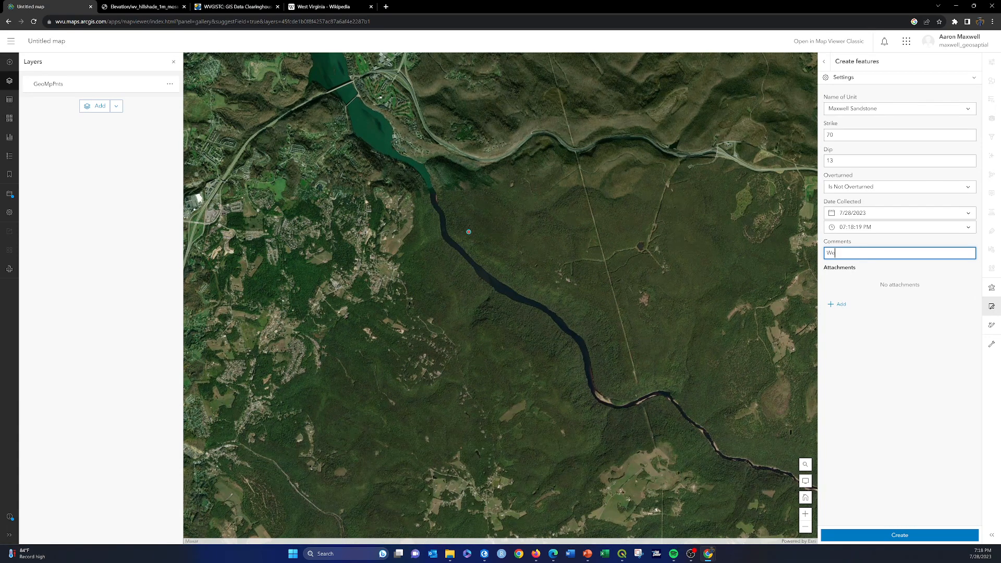
text(Well exposed bedding contact)
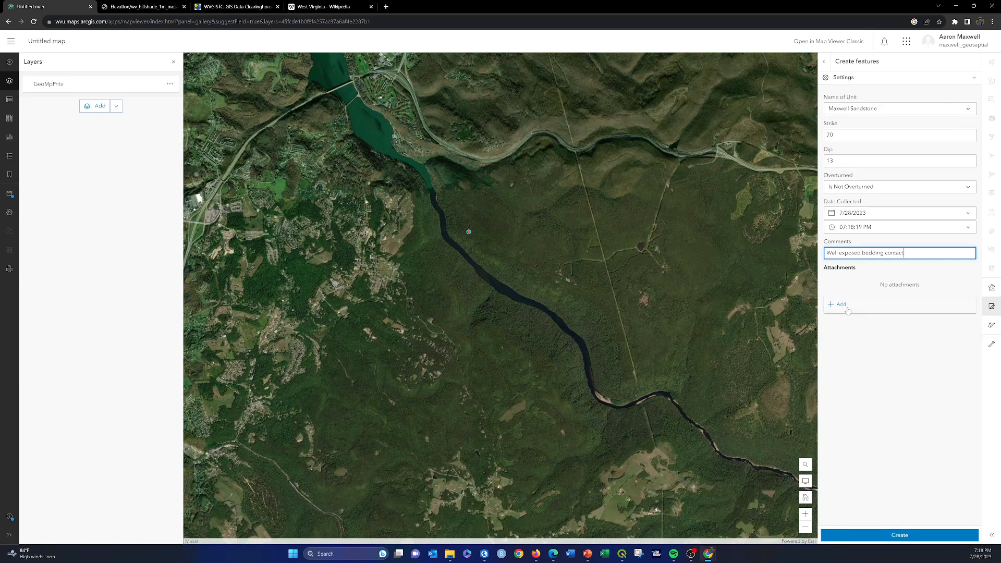
Attach the photo _DSC4463.JPG from the Dropbox Photos folder to the point and create the feature
click(839, 307)
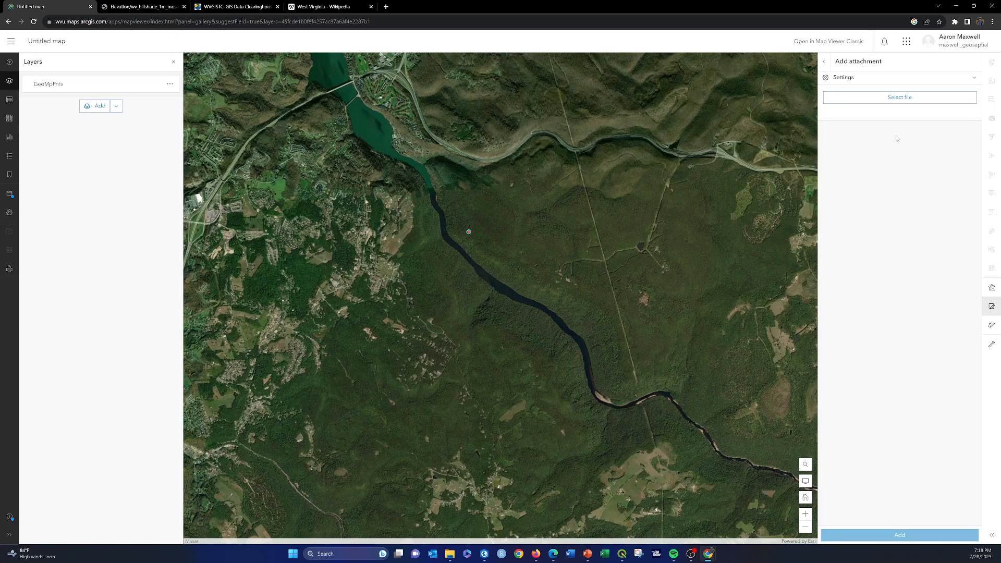
click(882, 99)
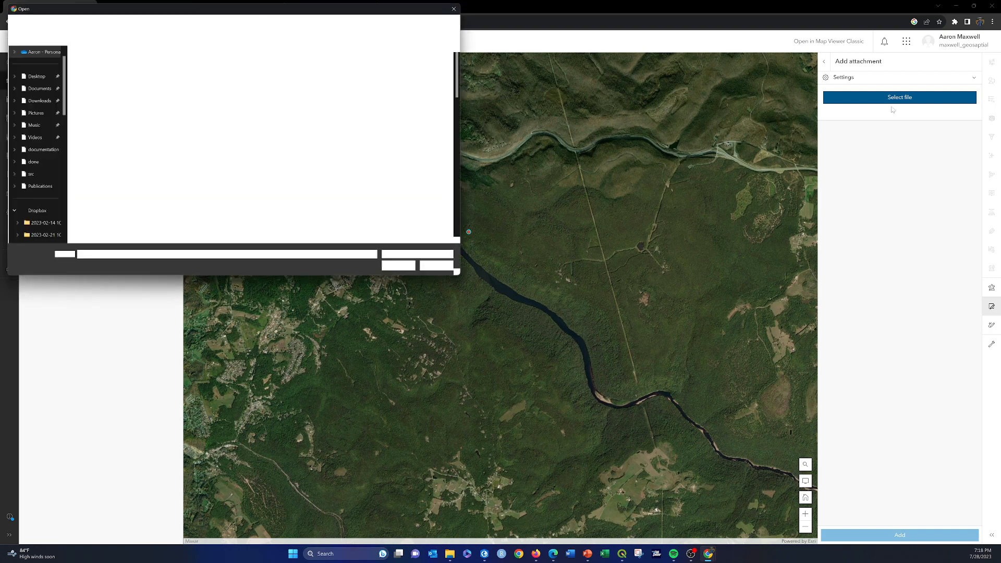
click(31, 112)
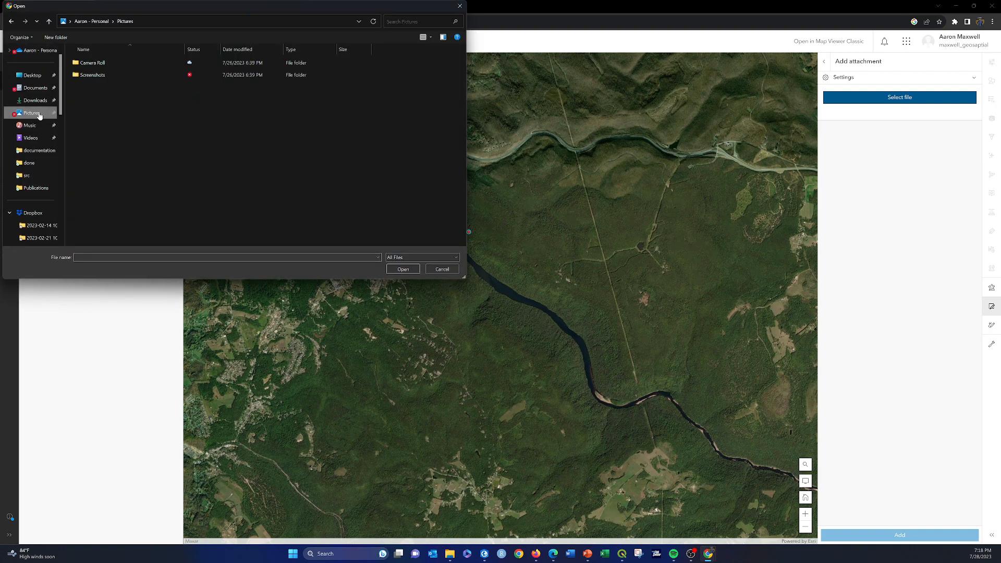
scroll(31, 163, down, 4)
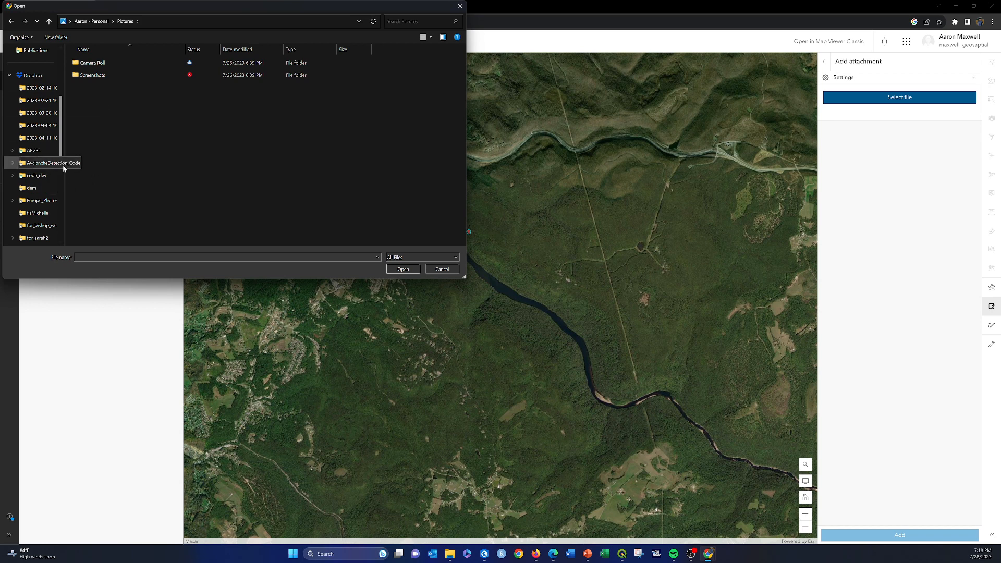
scroll(28, 174, down, 2)
scroll(28, 174, down, 2)
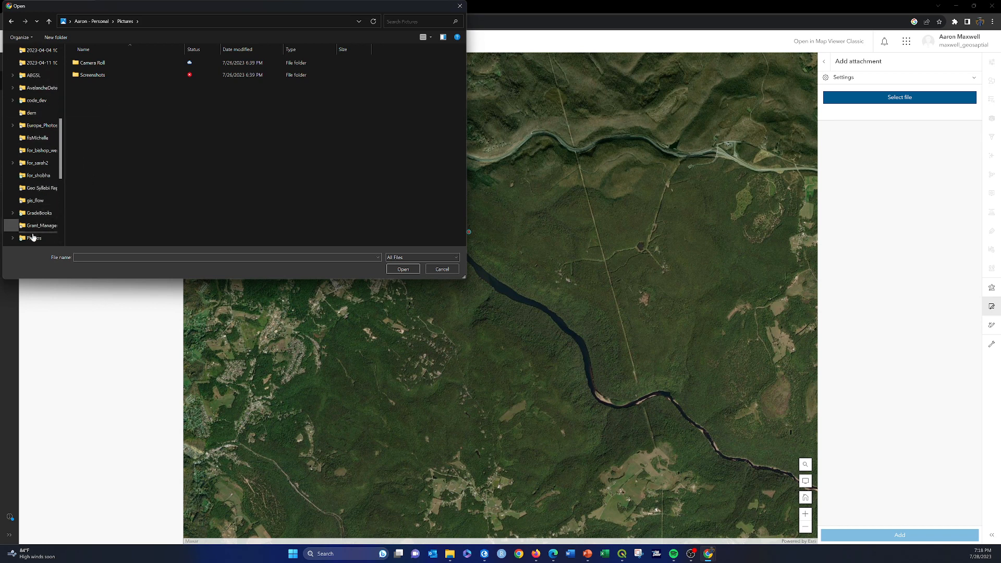
click(33, 188)
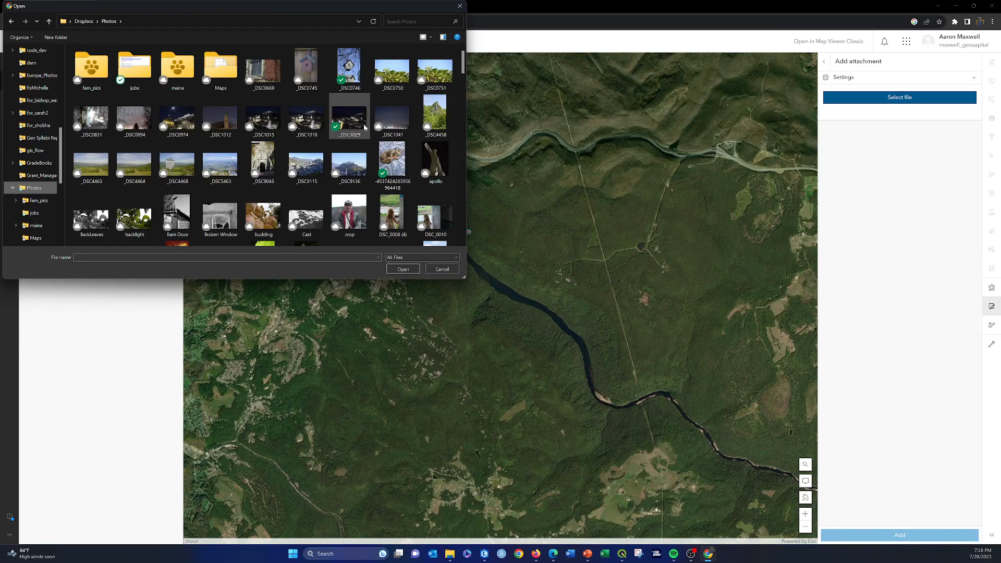
click(91, 164)
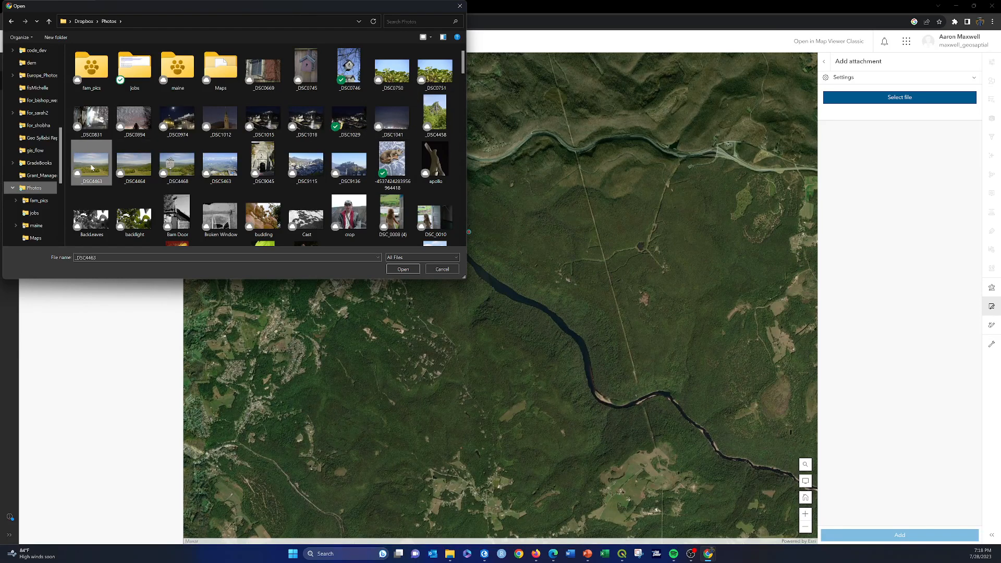
click(407, 268)
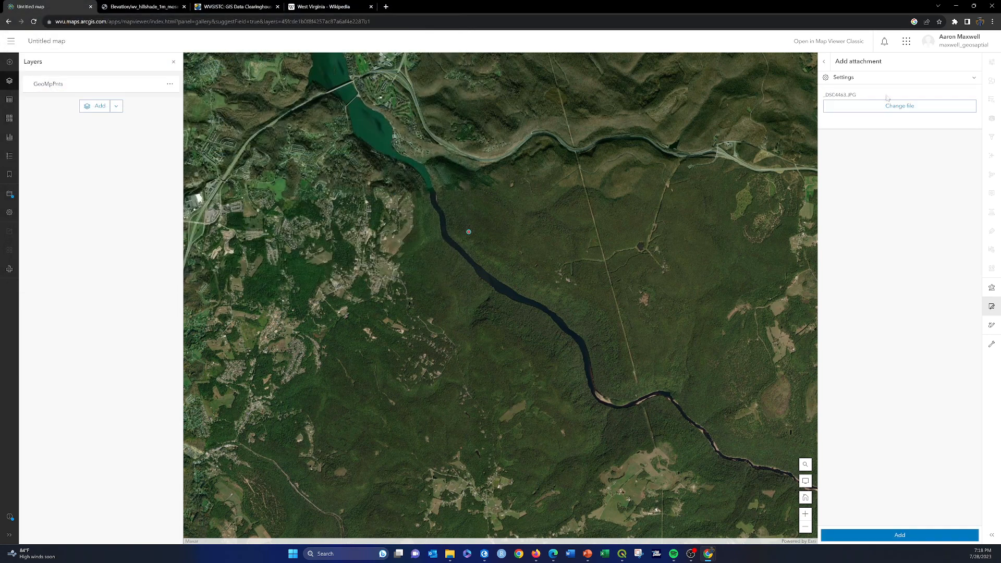
click(834, 532)
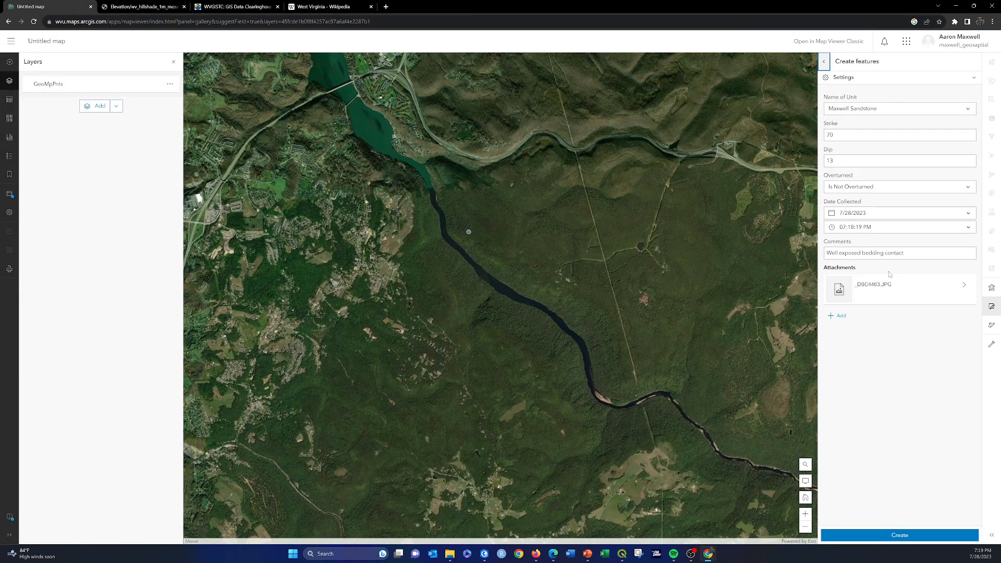
click(872, 532)
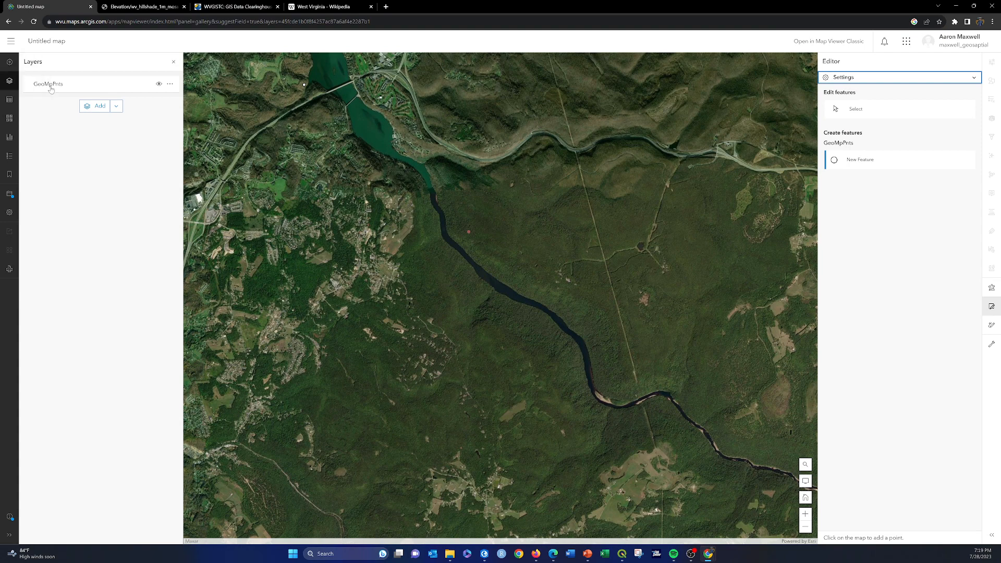
Leave feature editing and review the new point's attributes and attached photo in its pop-up, closing it when done
click(78, 85)
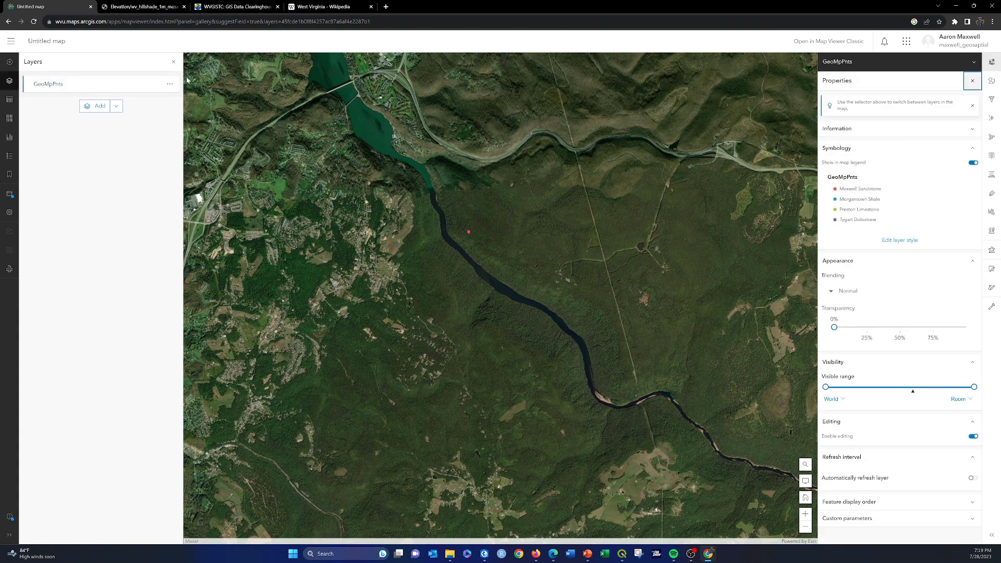
click(468, 233)
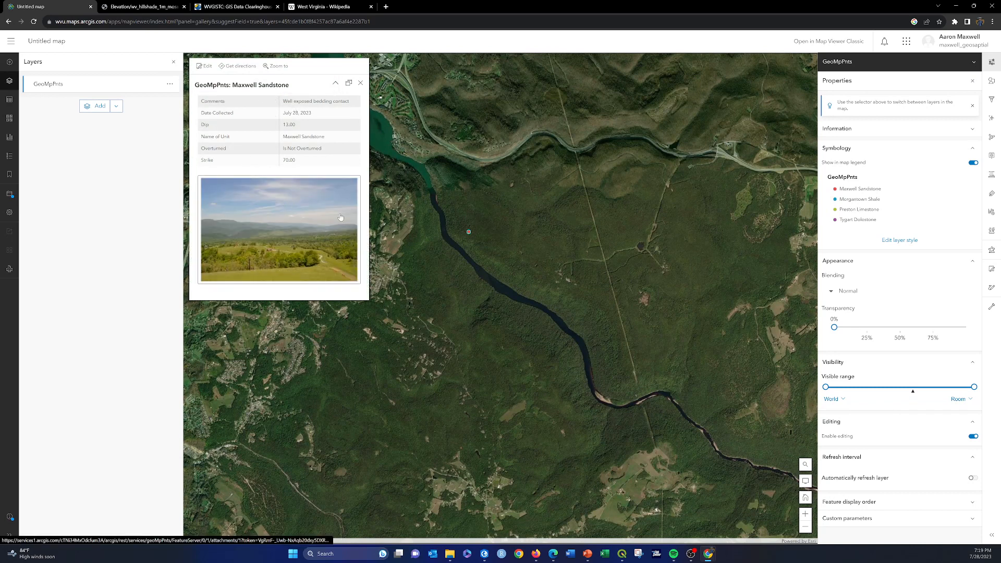
click(359, 83)
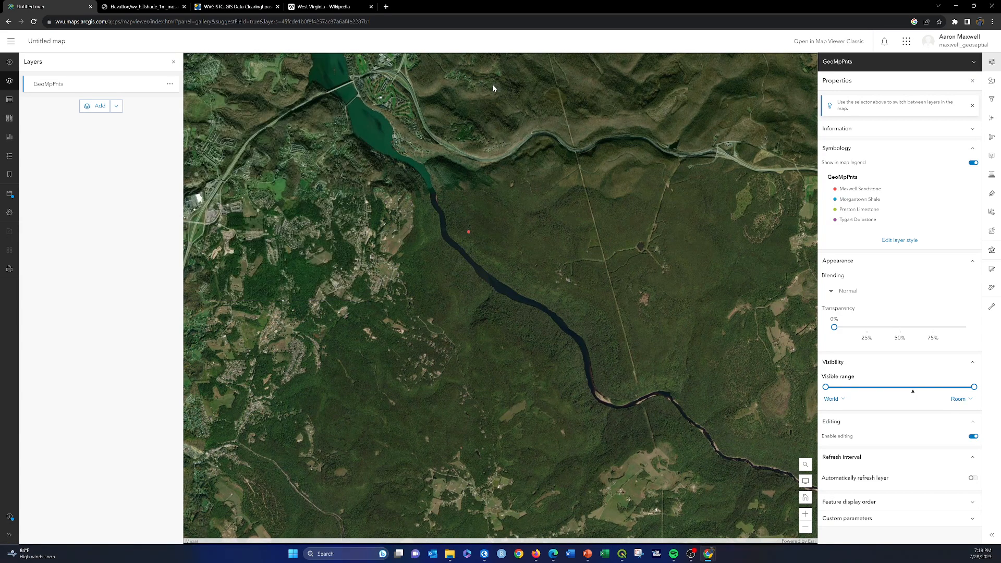